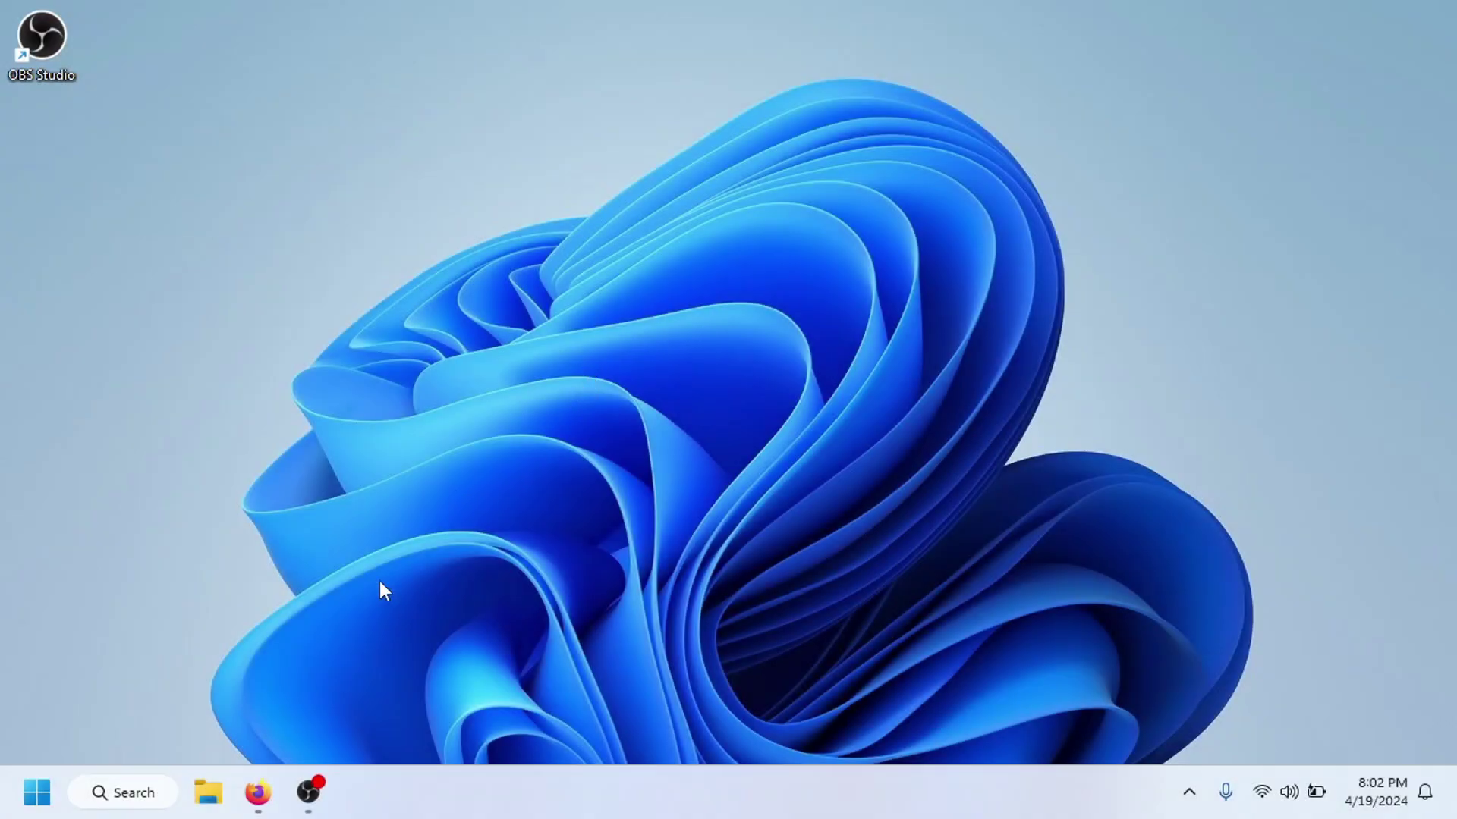
Bring up Firefox from the taskbar to search for 'ventoy download'
left_click(257, 792)
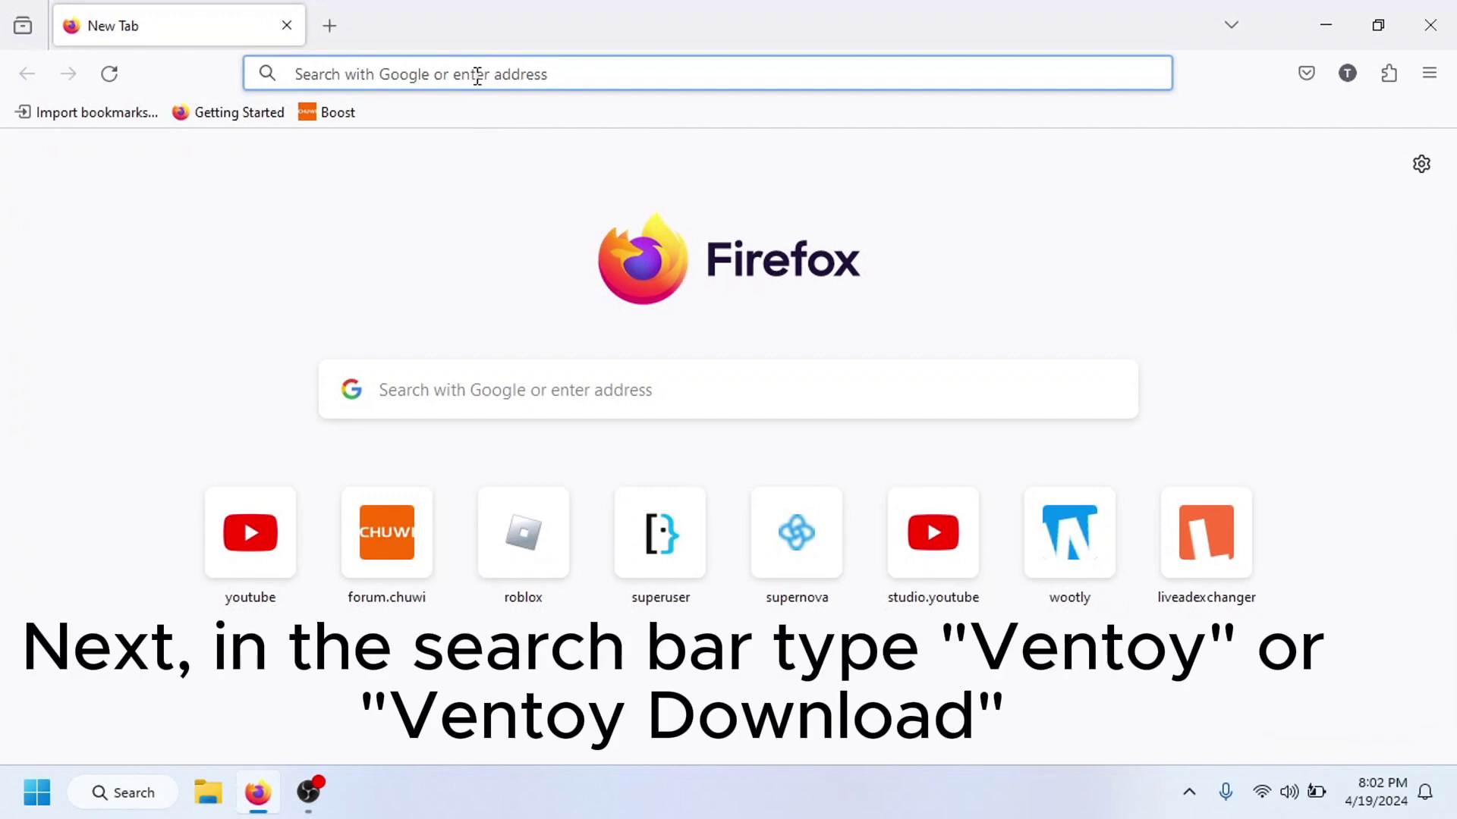
type("V")
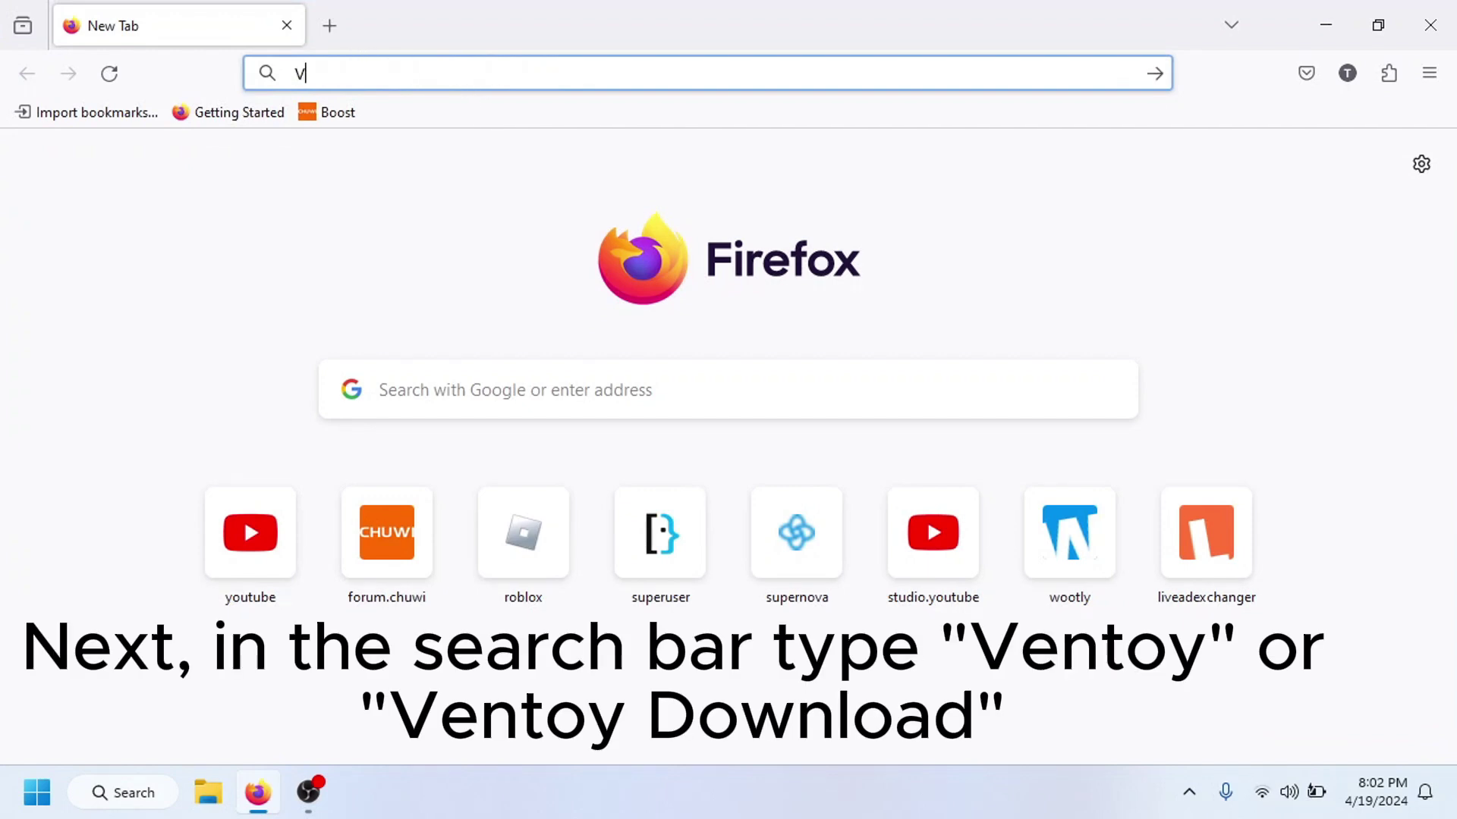
type("ento")
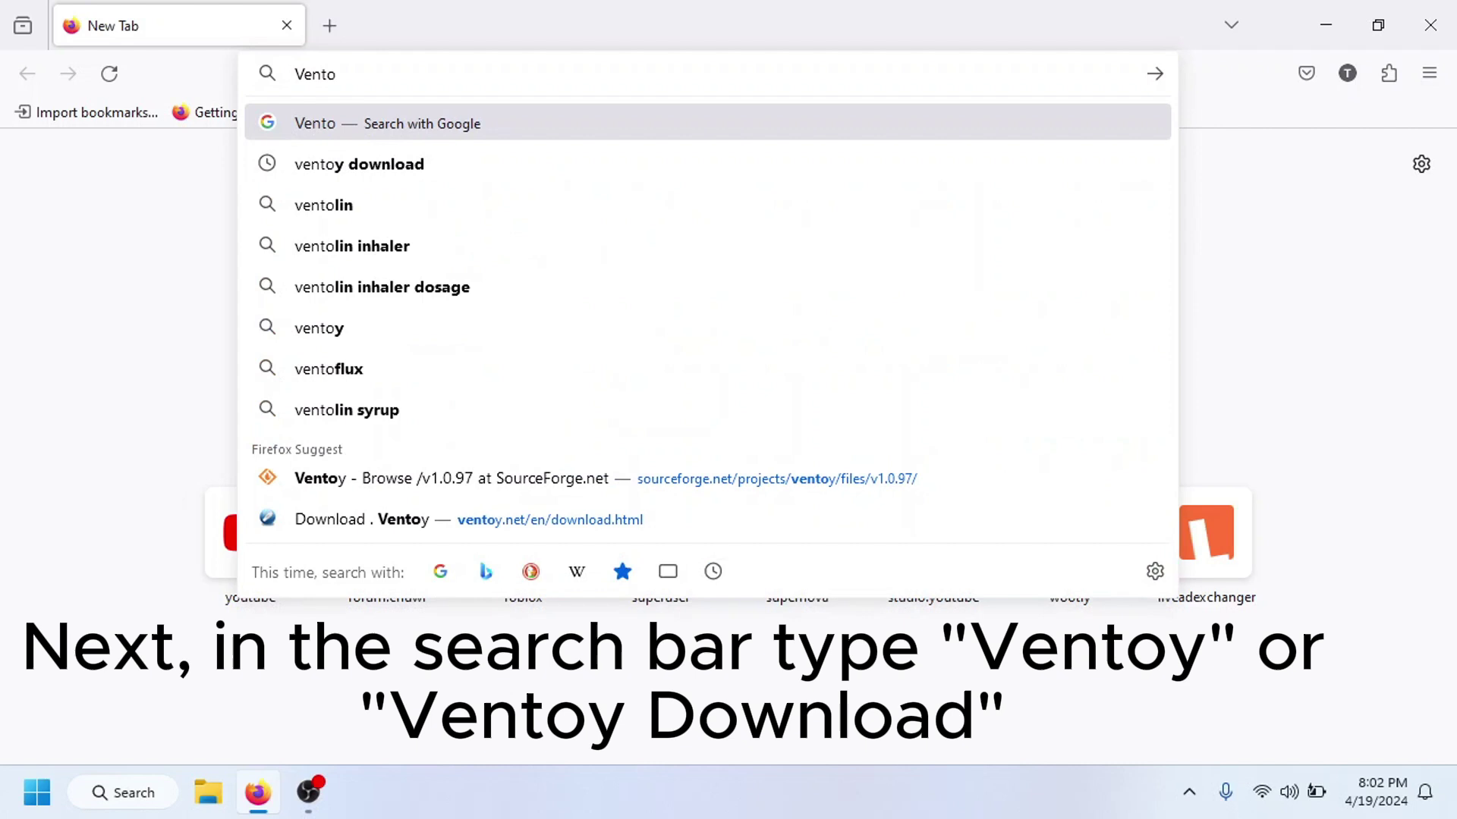
type("y+download")
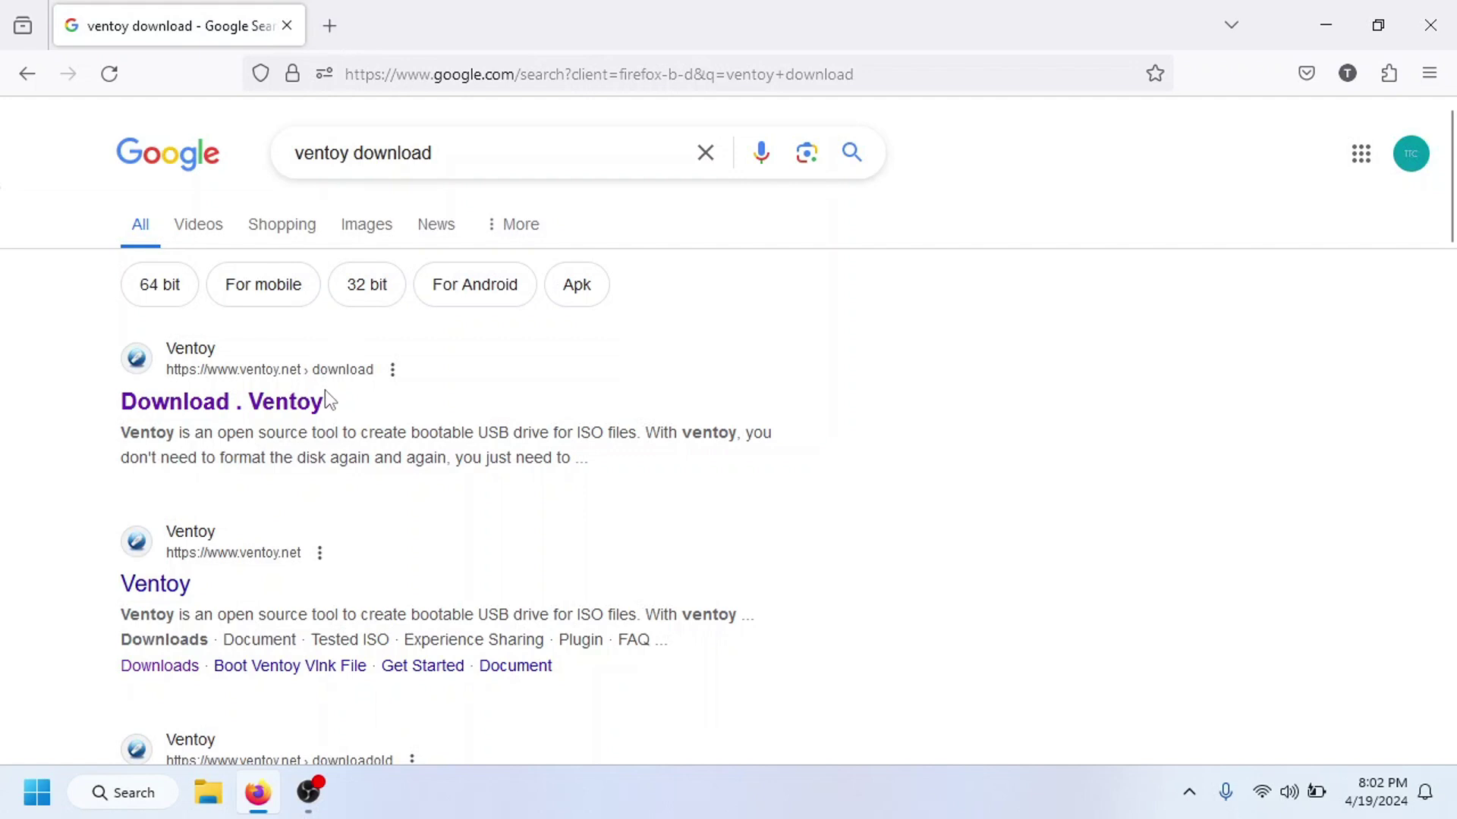
Download ventoy-1.0.97-windows.zip (15.9 MB) from SourceForge and show it in its folder
left_click(278, 409)
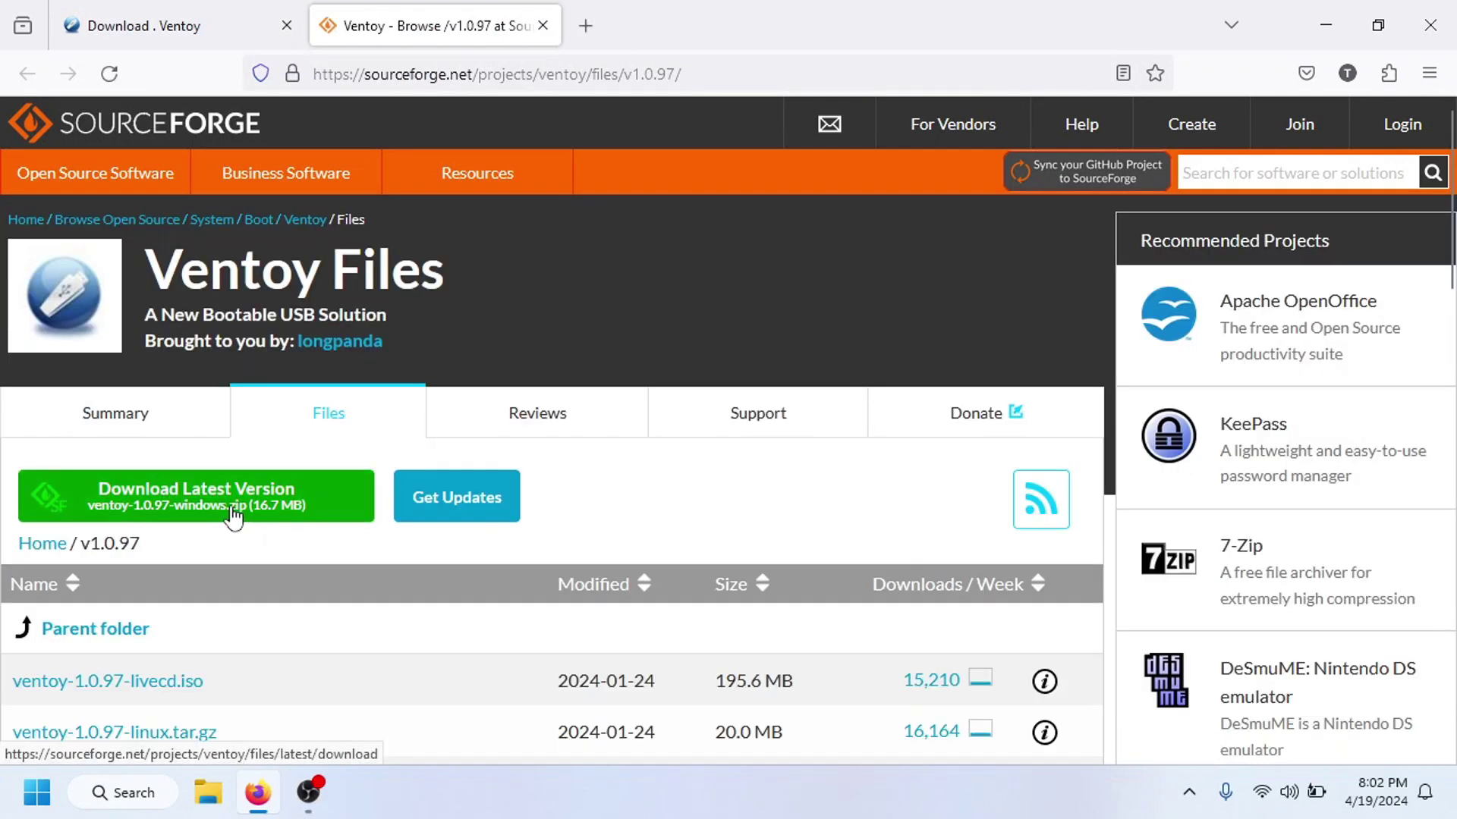
left_click(238, 515)
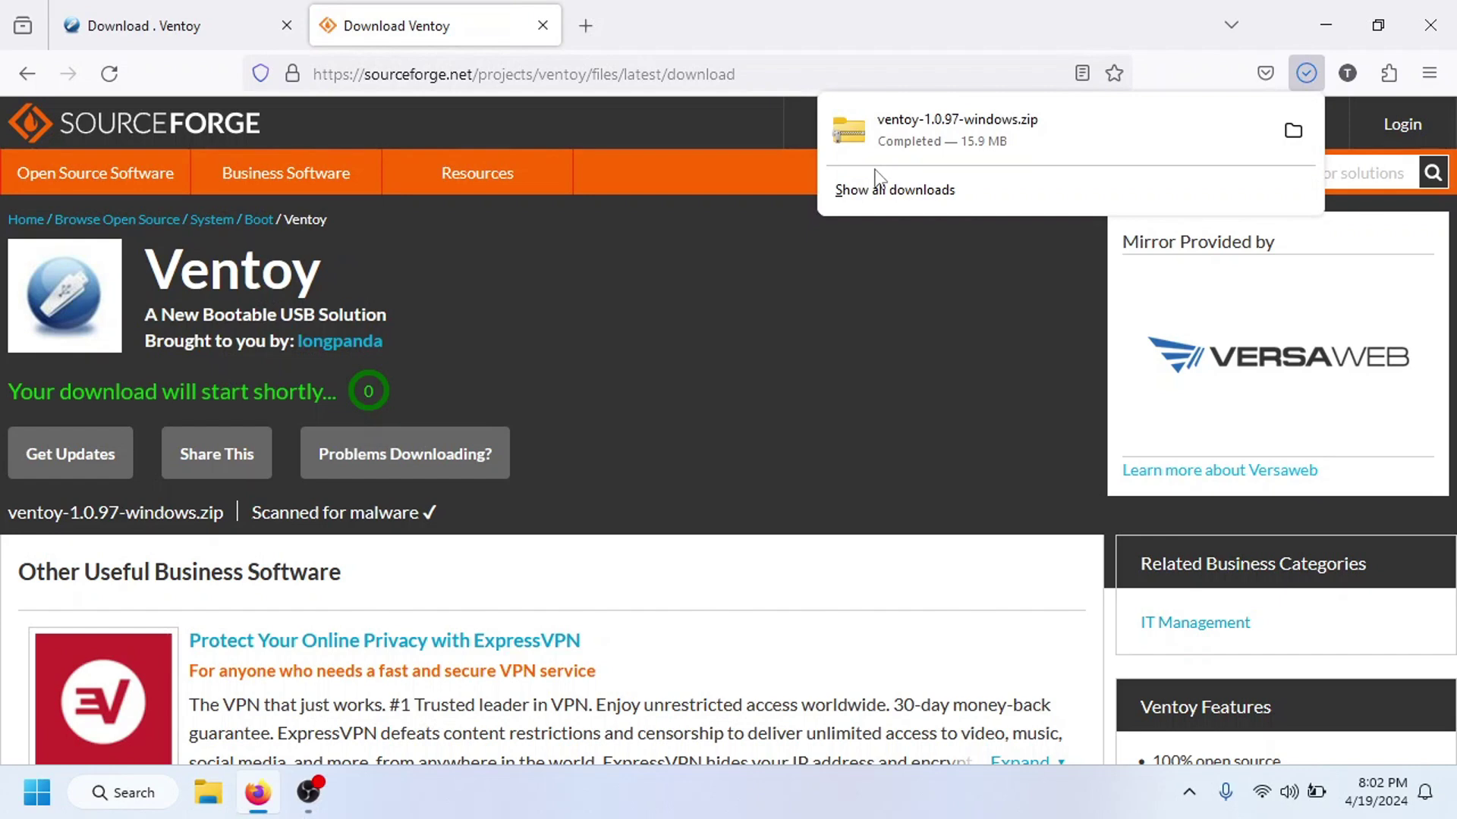
left_click(1293, 129)
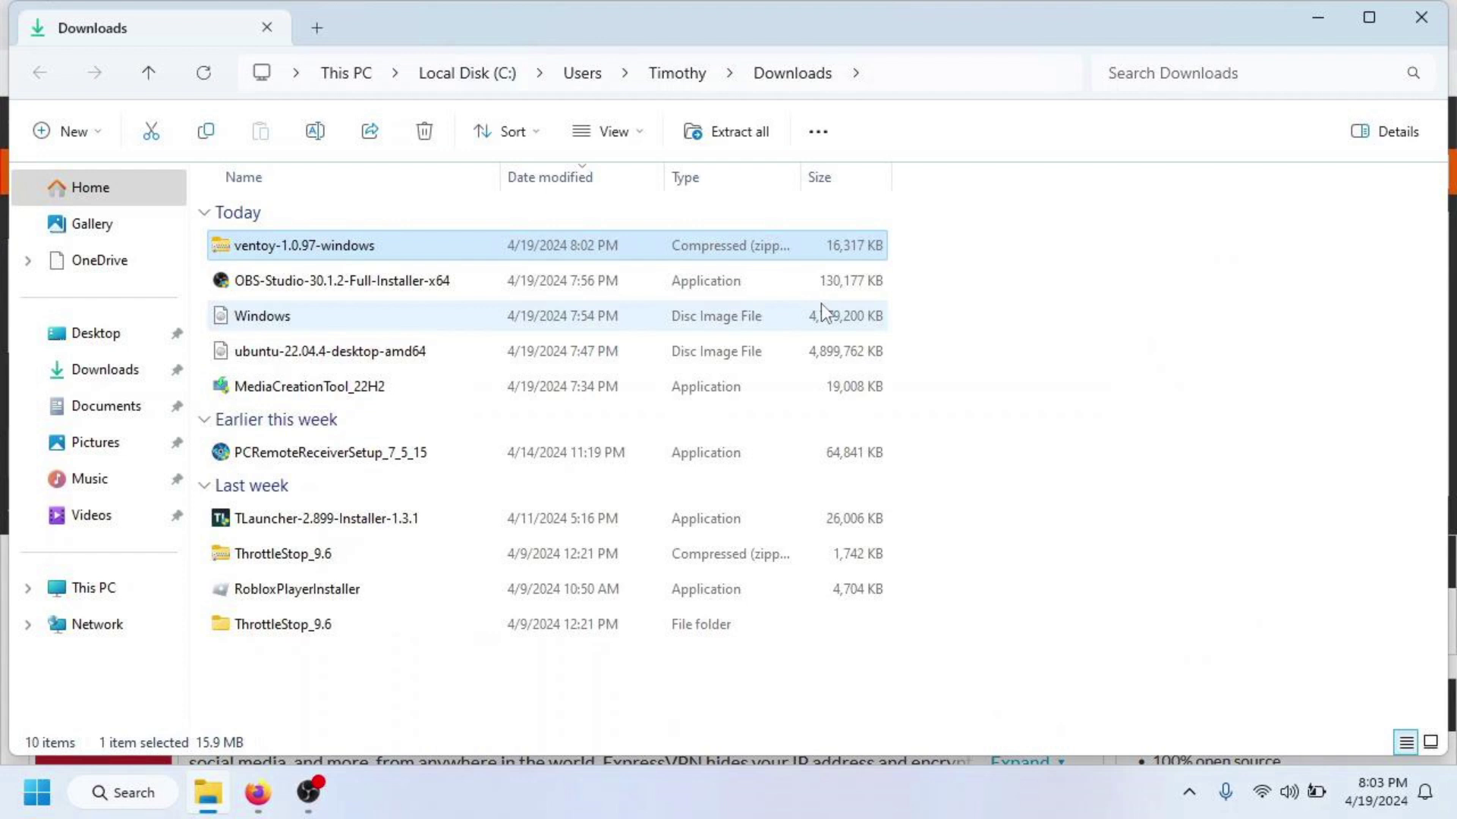
Extract the Ventoy zip to the ventoy-1.0.97-windows folder and open that folder
right_click(632, 246)
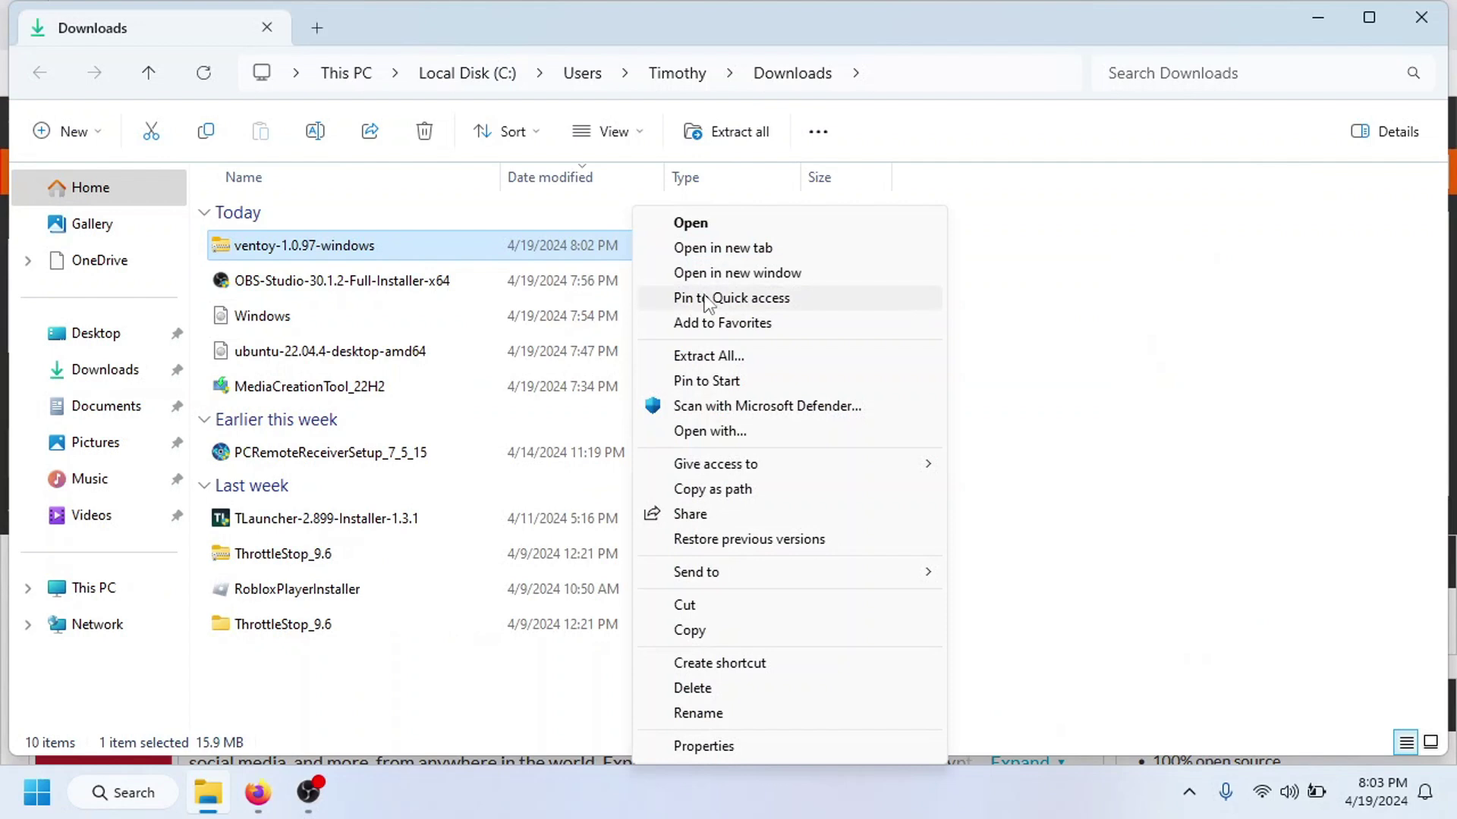
left_click(714, 357)
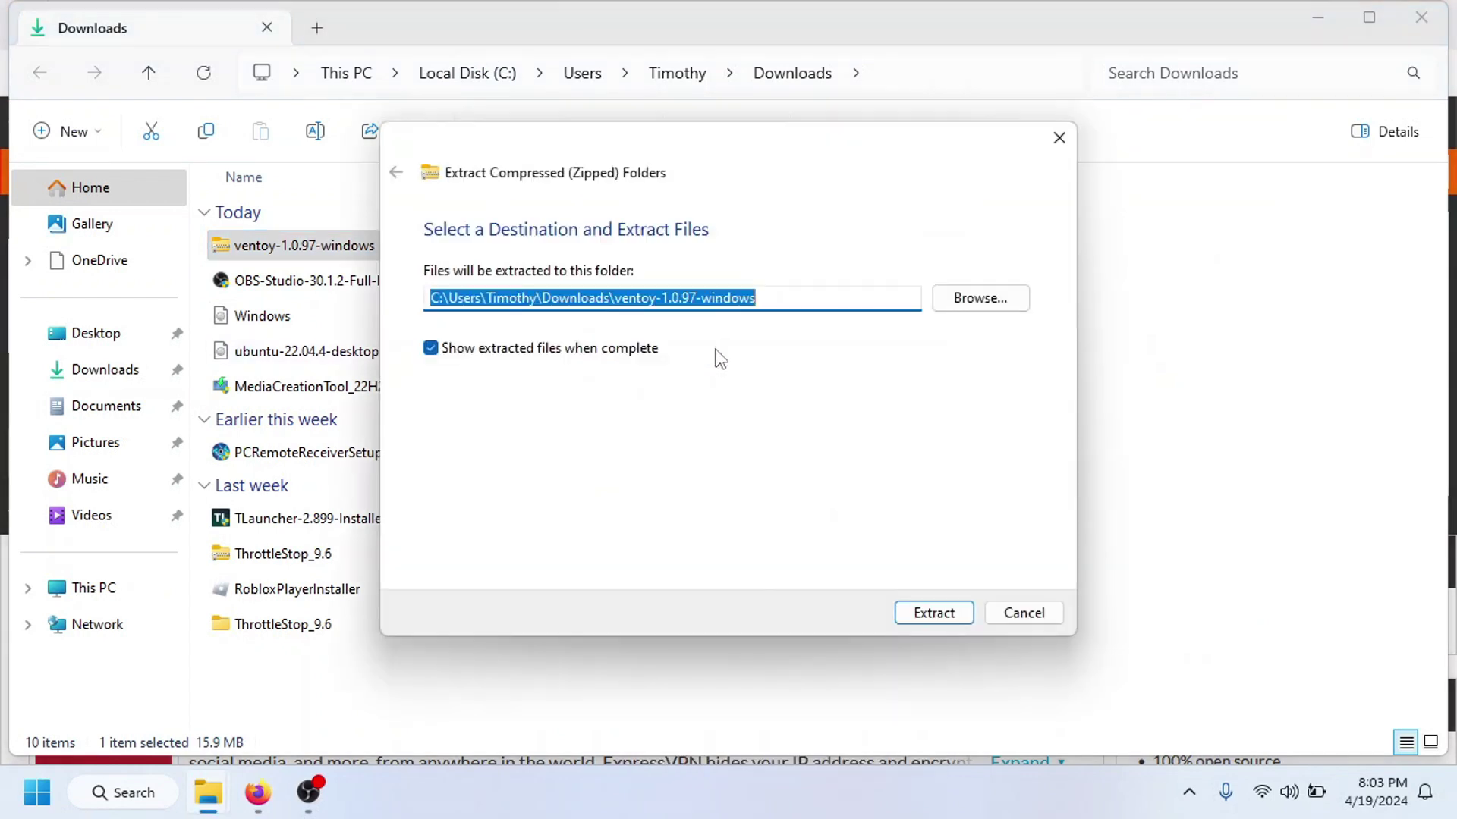
left_click(923, 616)
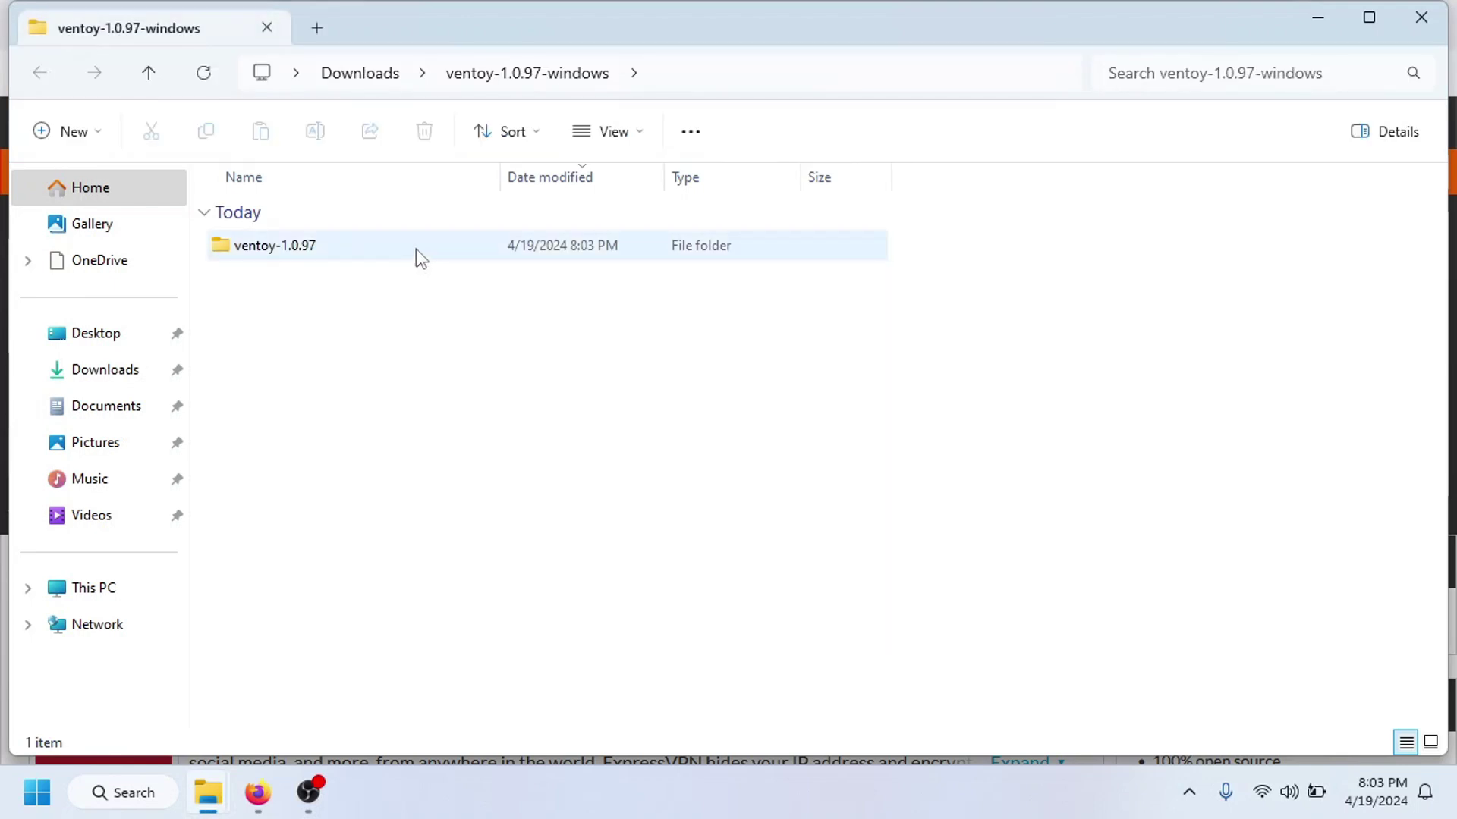
double_click(415, 249)
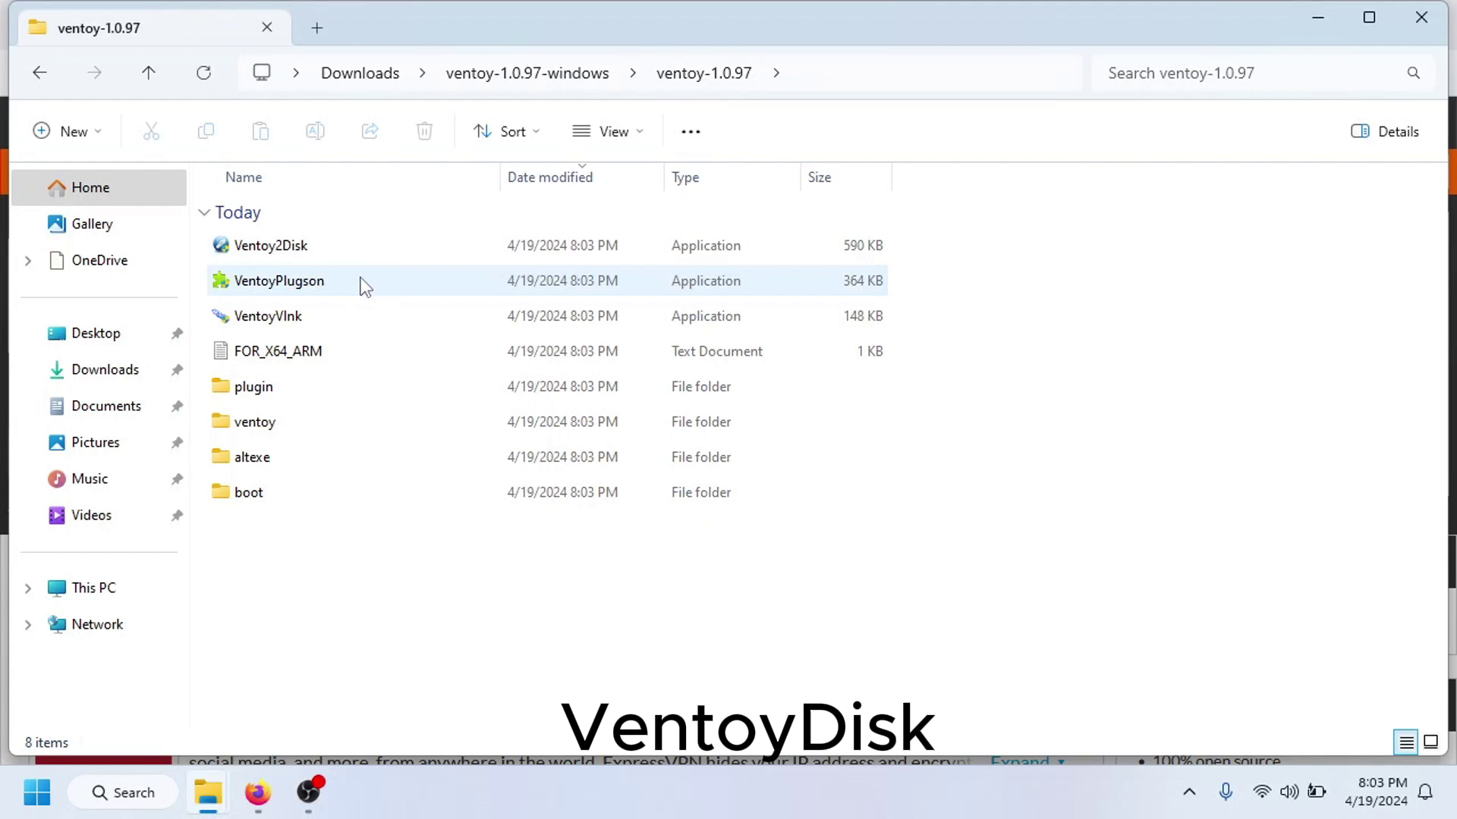
Launch Ventoy2Disk and minimize the File Explorer and browser windows
double_click(277, 247)
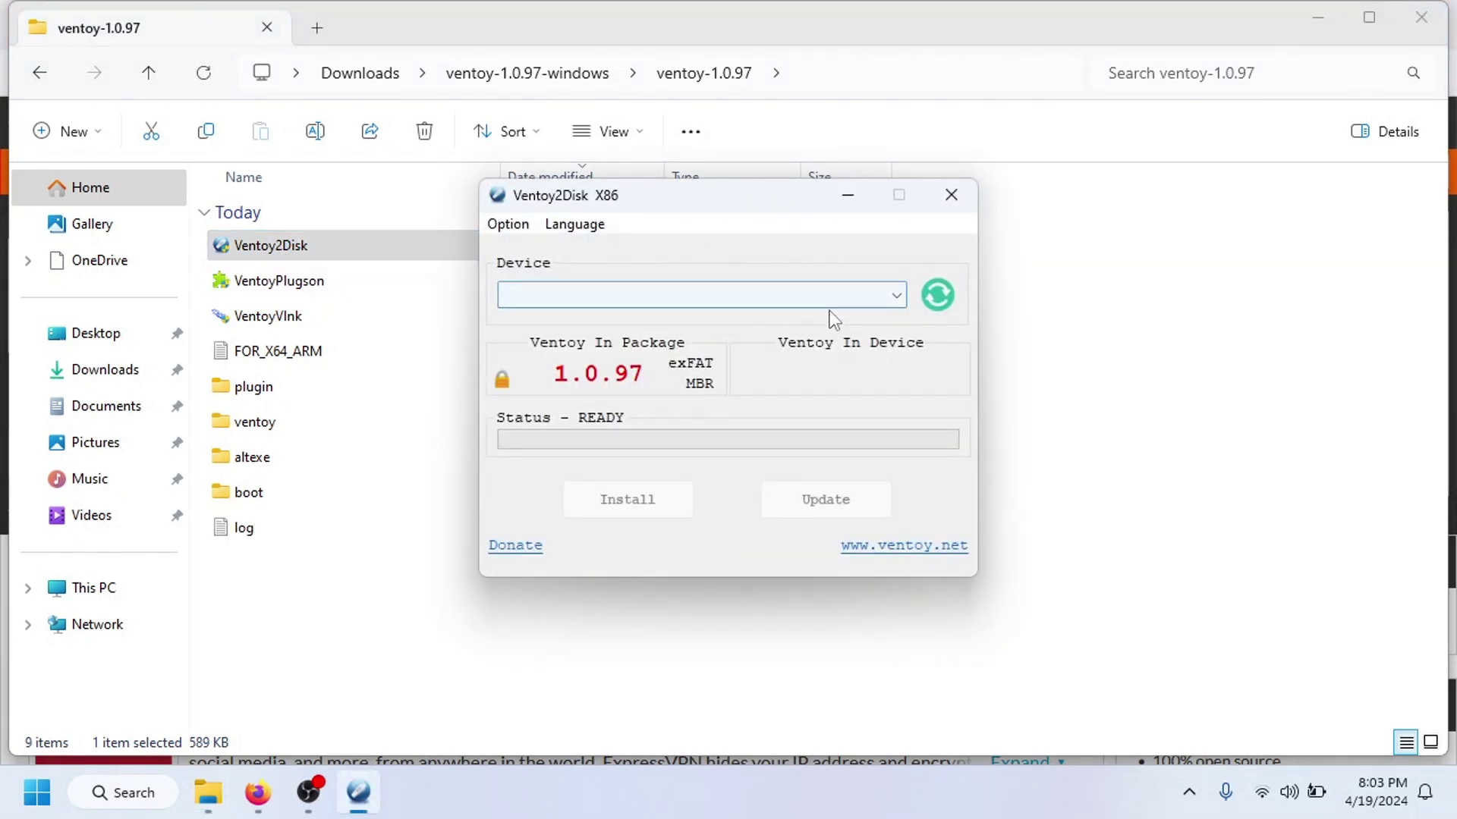
left_click(1319, 19)
left_click(1328, 20)
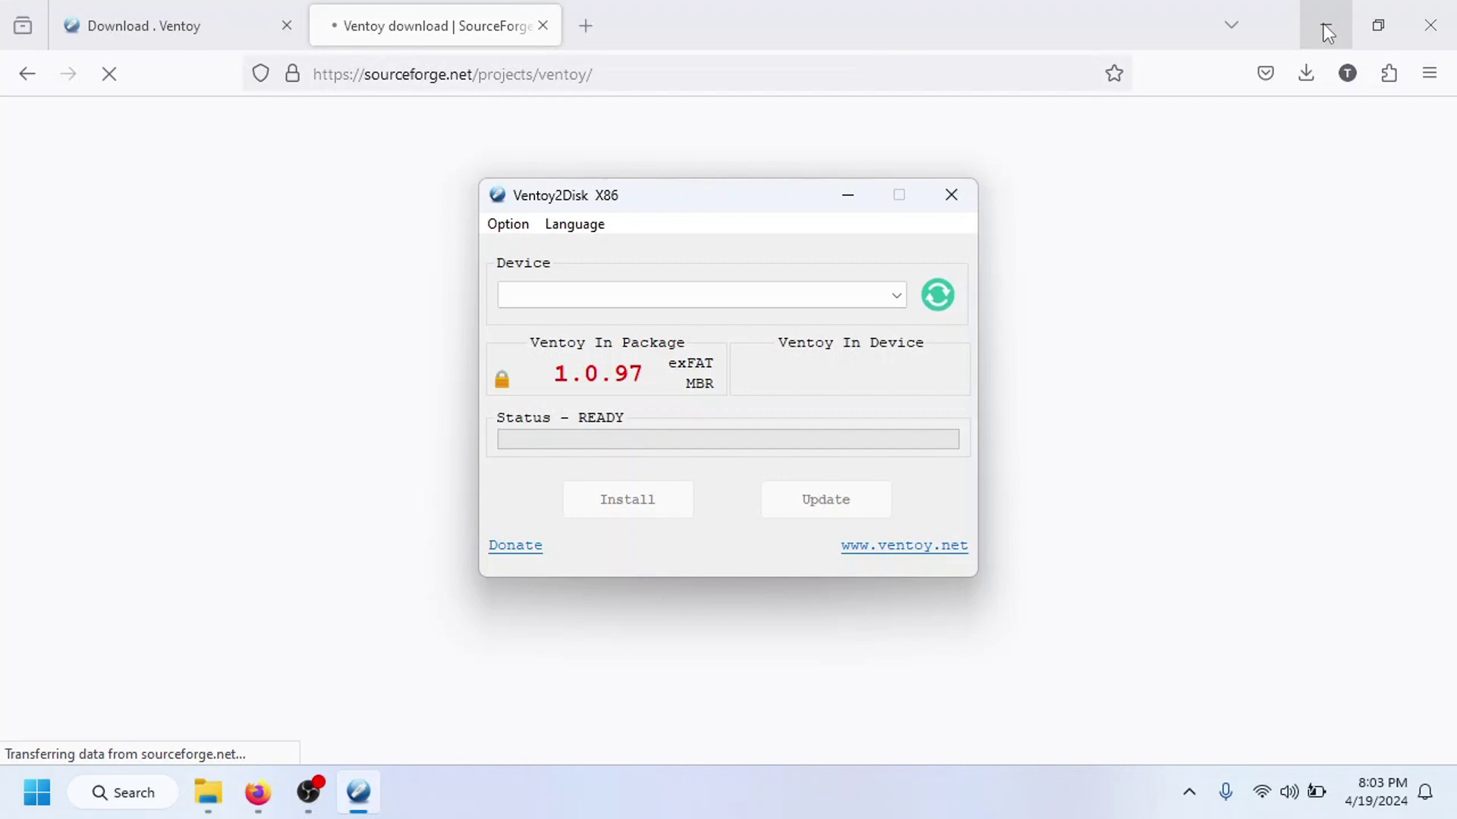
left_click(1322, 23)
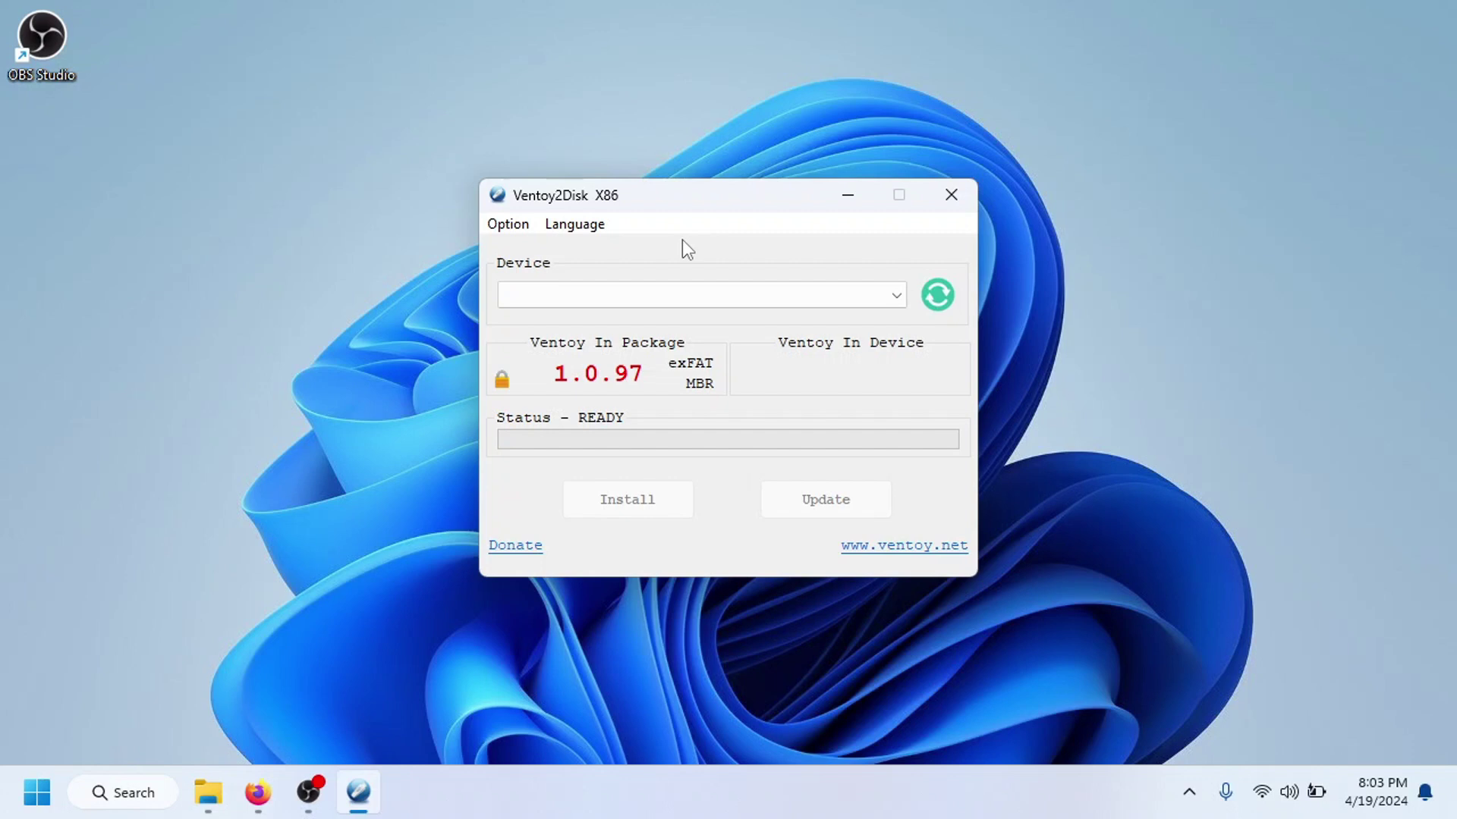
Select D: E: [32GB] VendorCo ProductCode as the target device
left_click(807, 291)
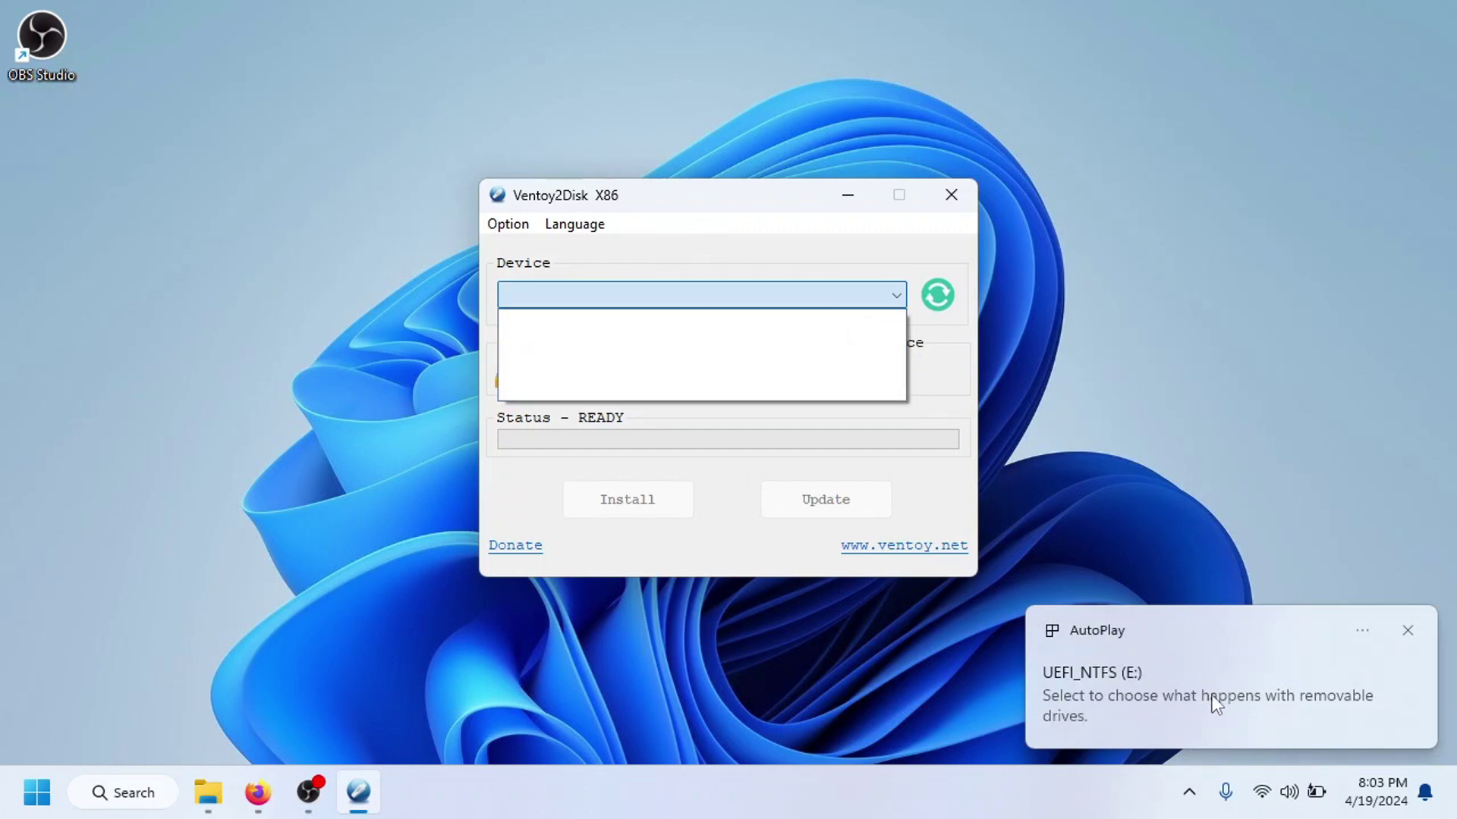
left_click(858, 293)
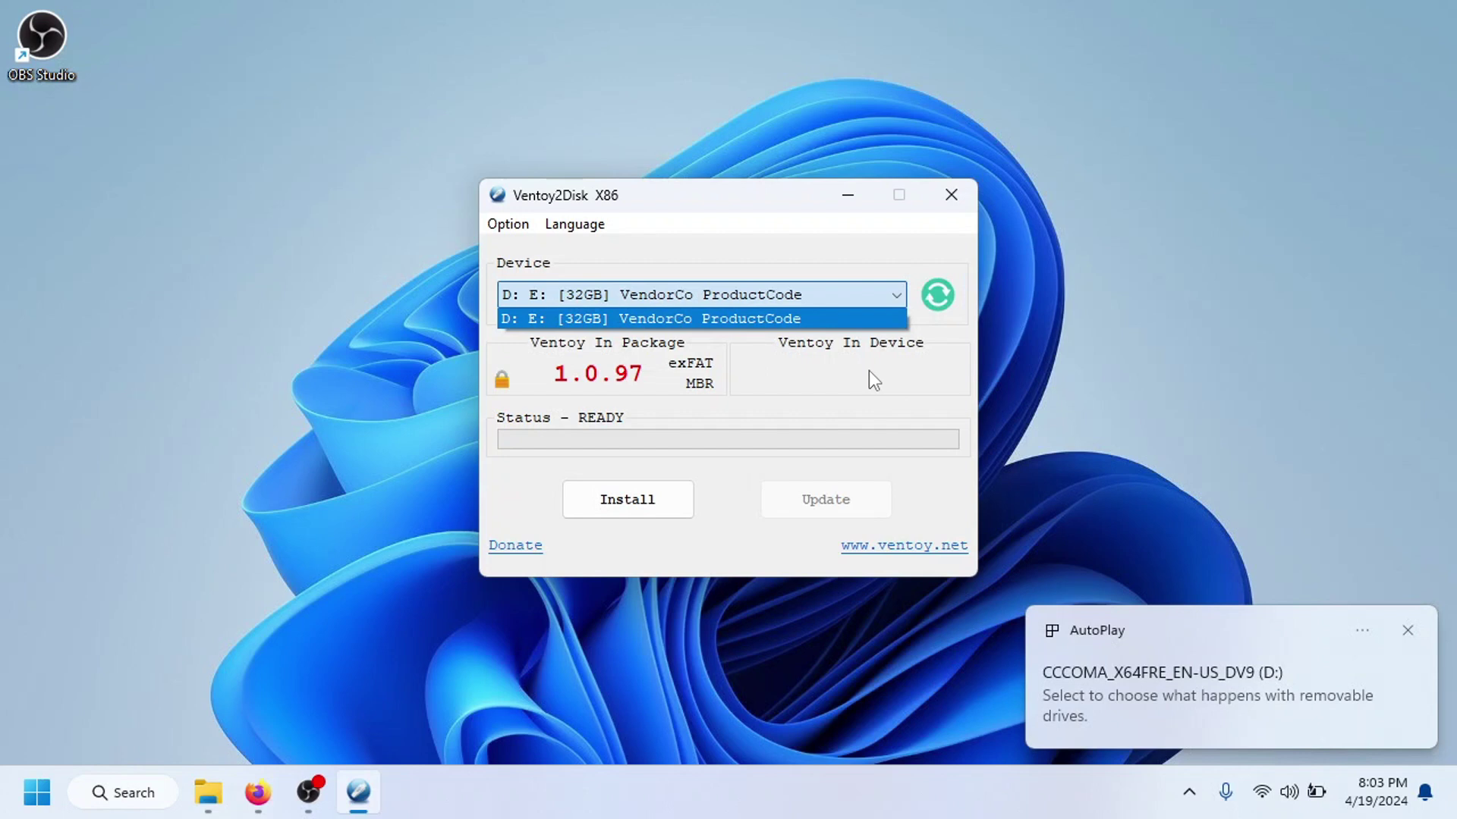
left_click(910, 385)
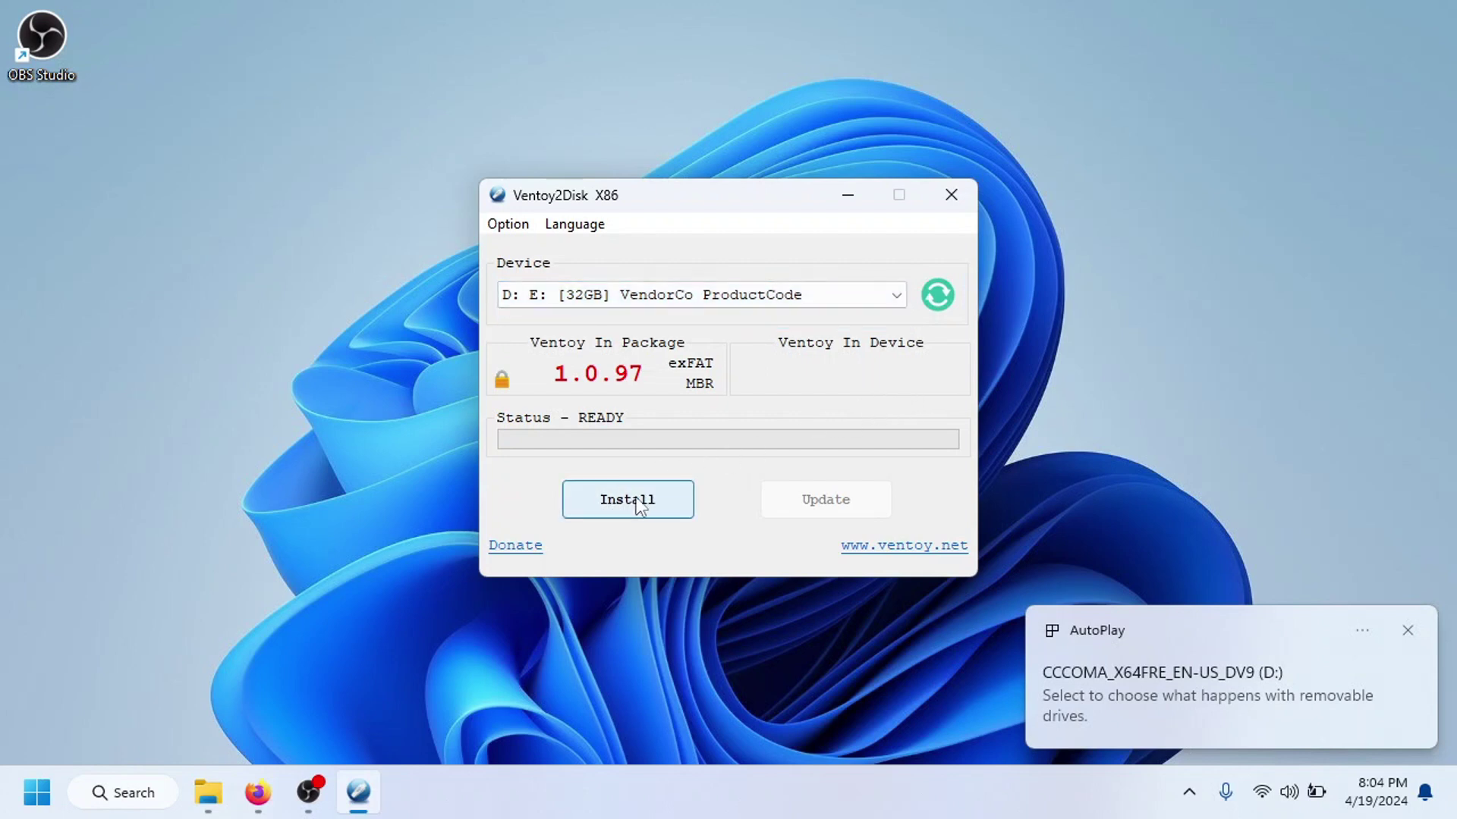
Install Ventoy 1.0.97 on the 32GB drive, confirming both format warnings
left_click(676, 497)
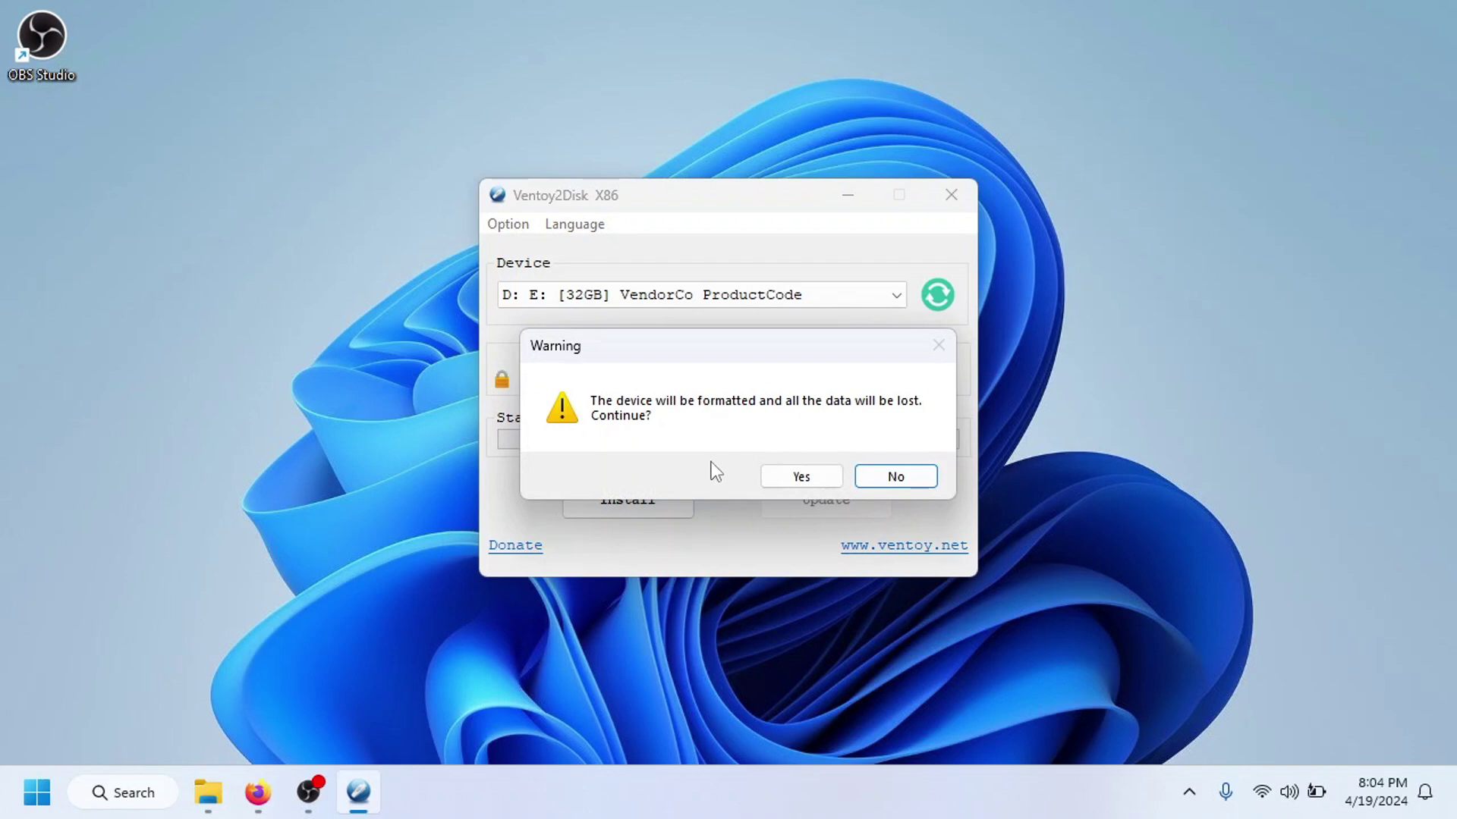
left_click(800, 475)
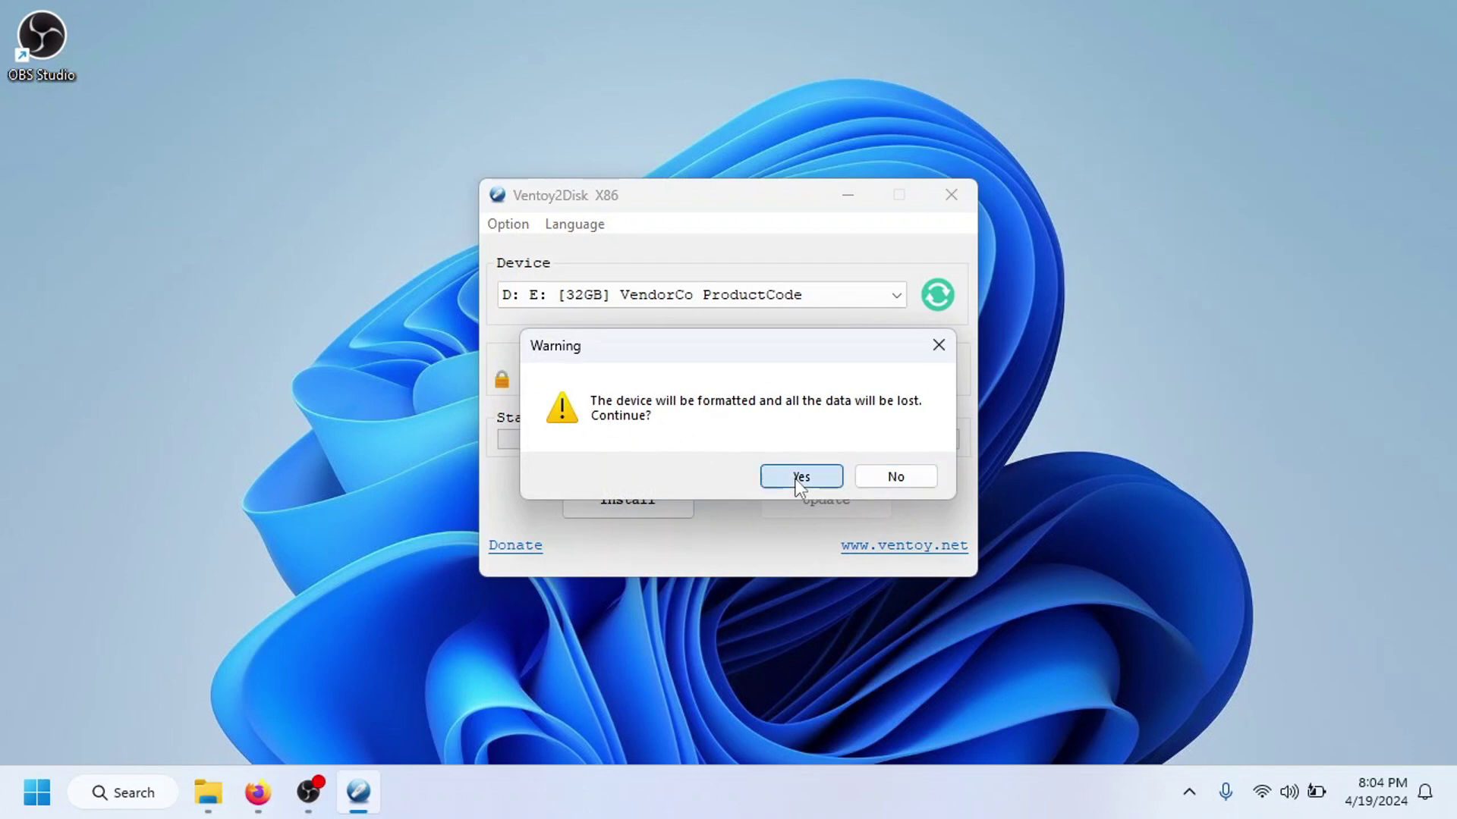
left_click(800, 476)
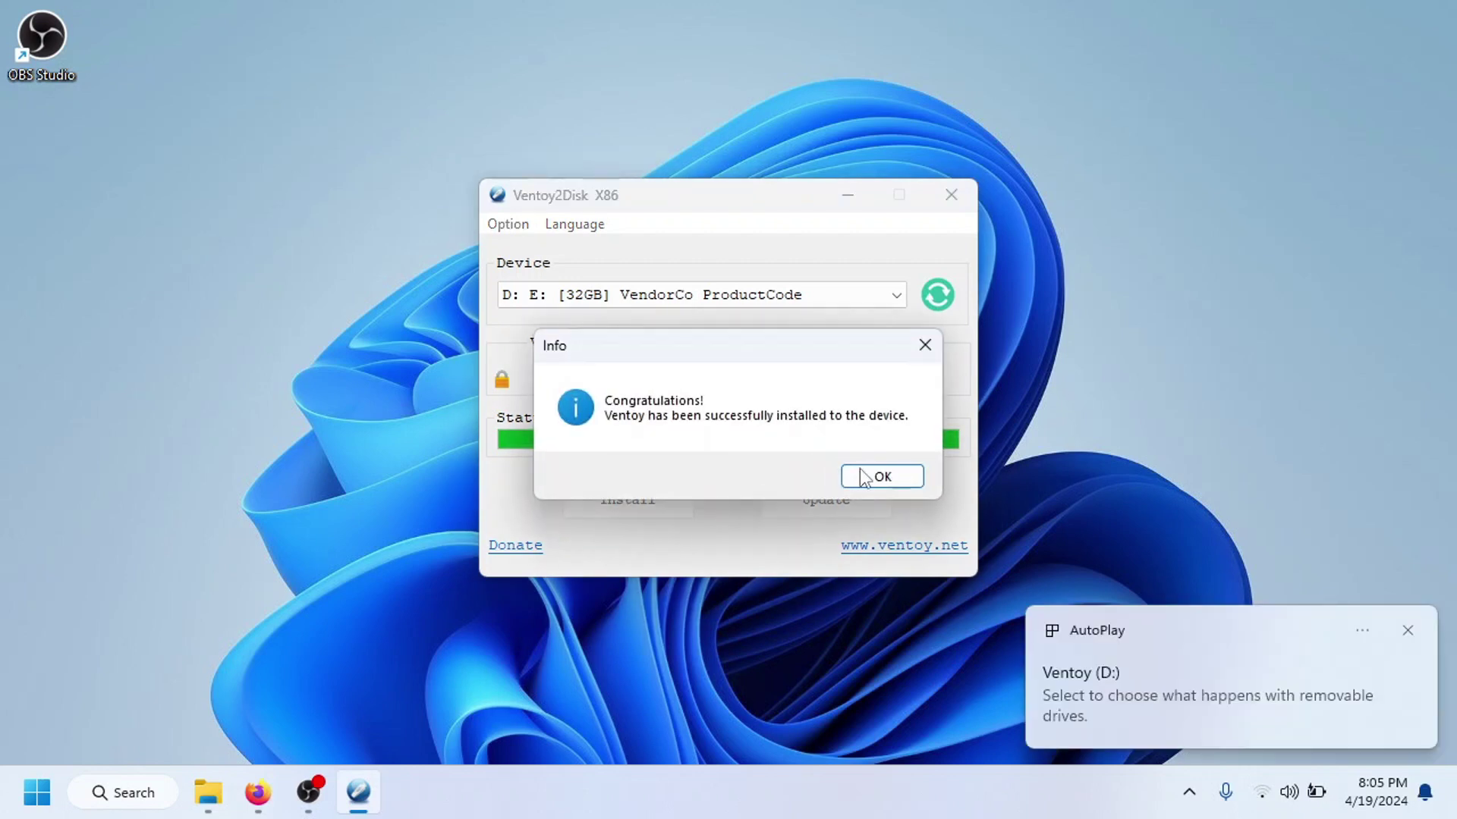
left_click(881, 478)
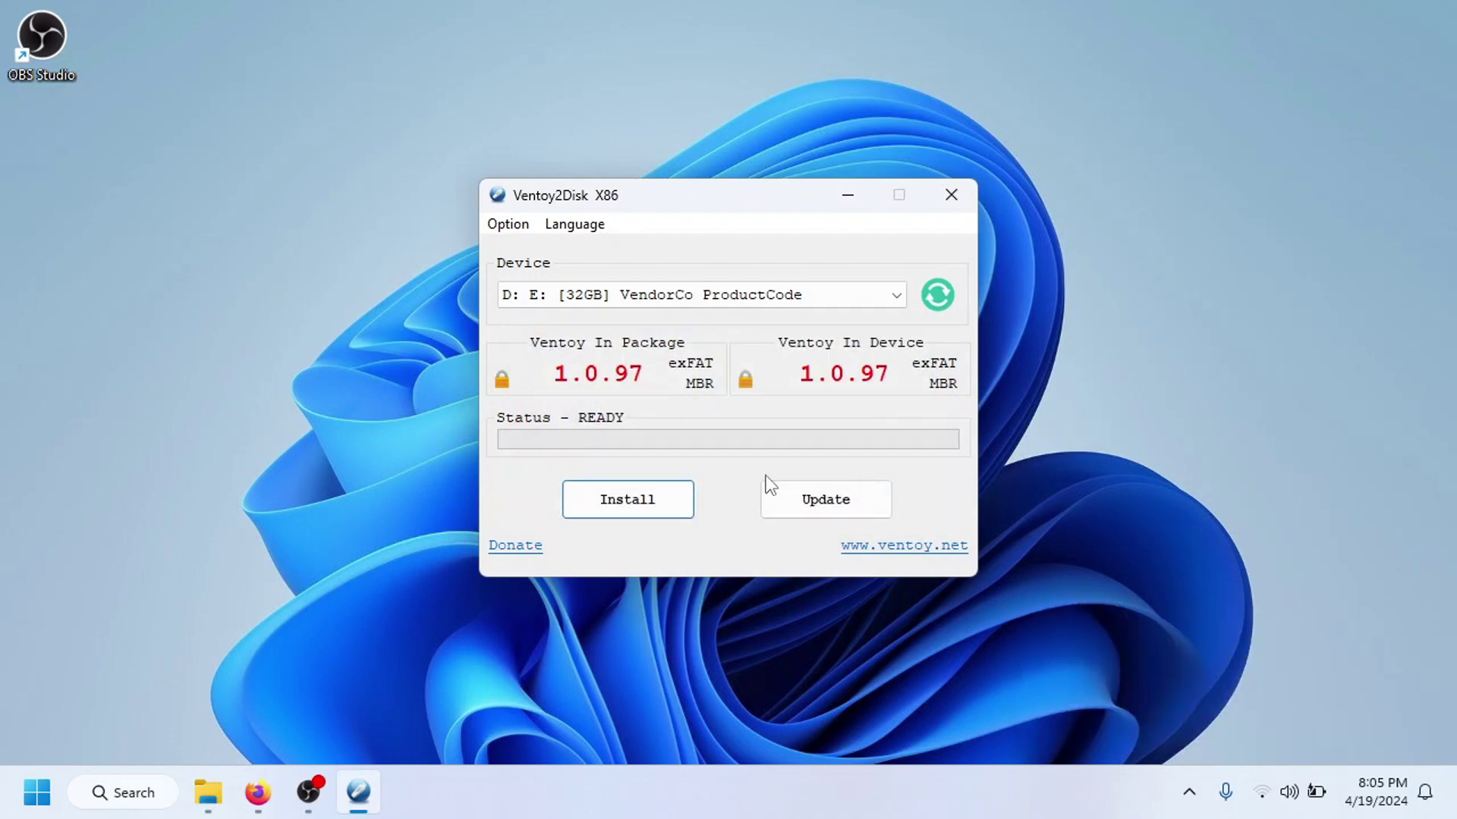
Close Ventoy2Disk and open the Ventoy (D:) drive
left_click(948, 197)
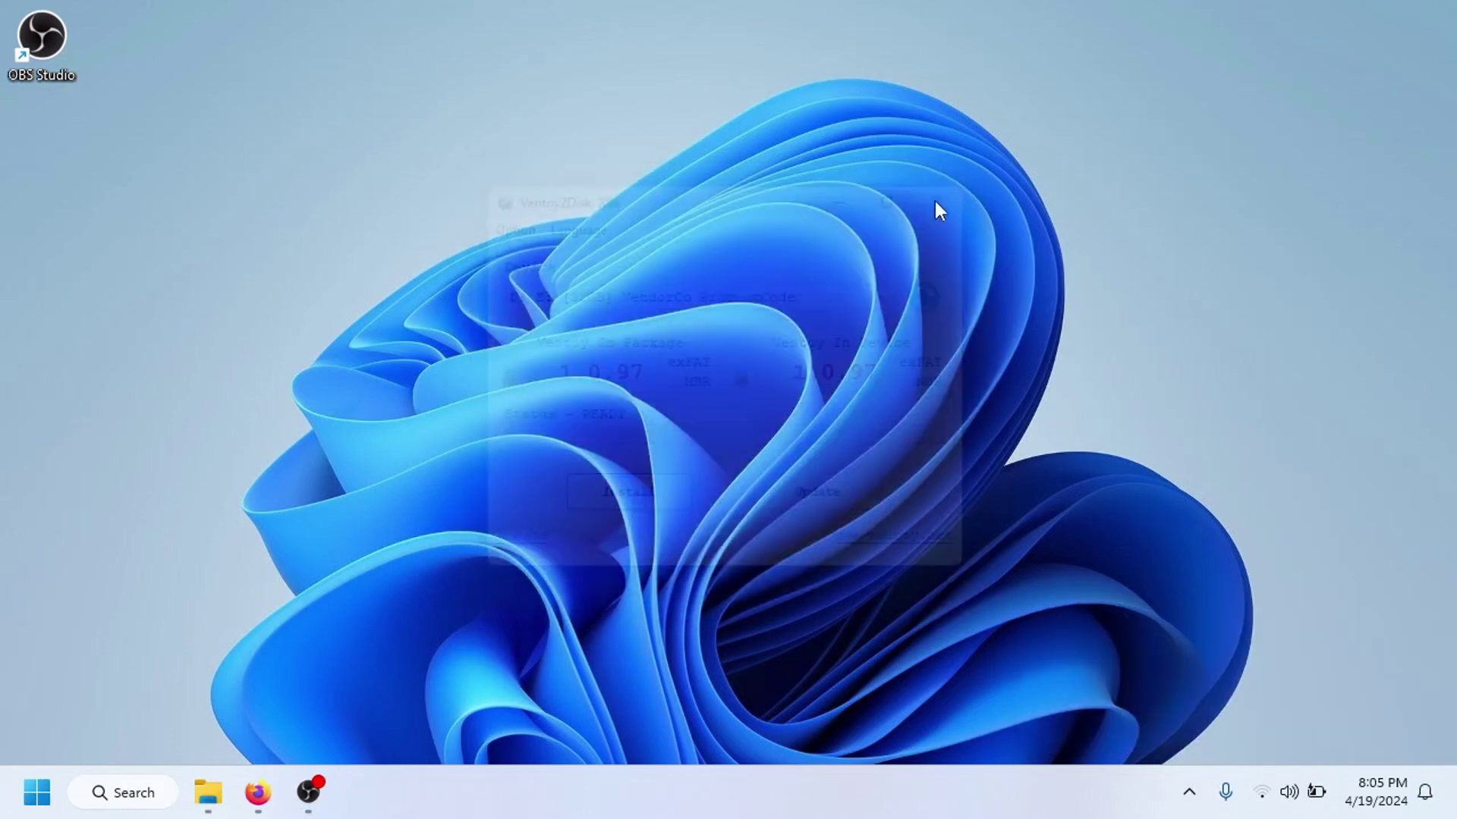
left_click_drag(8, 368, 253, 139)
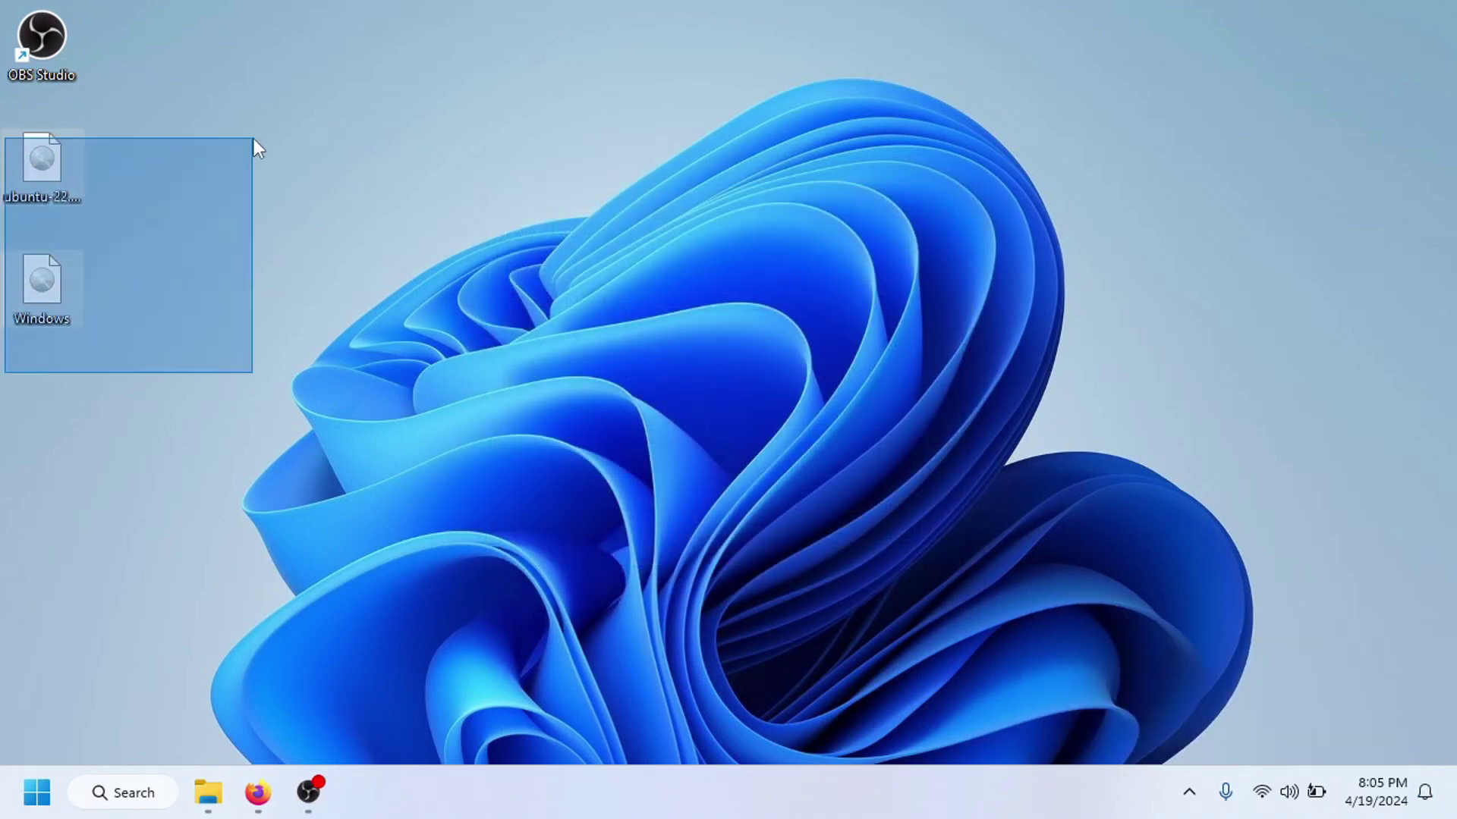
left_click_drag(48, 353, 180, 158)
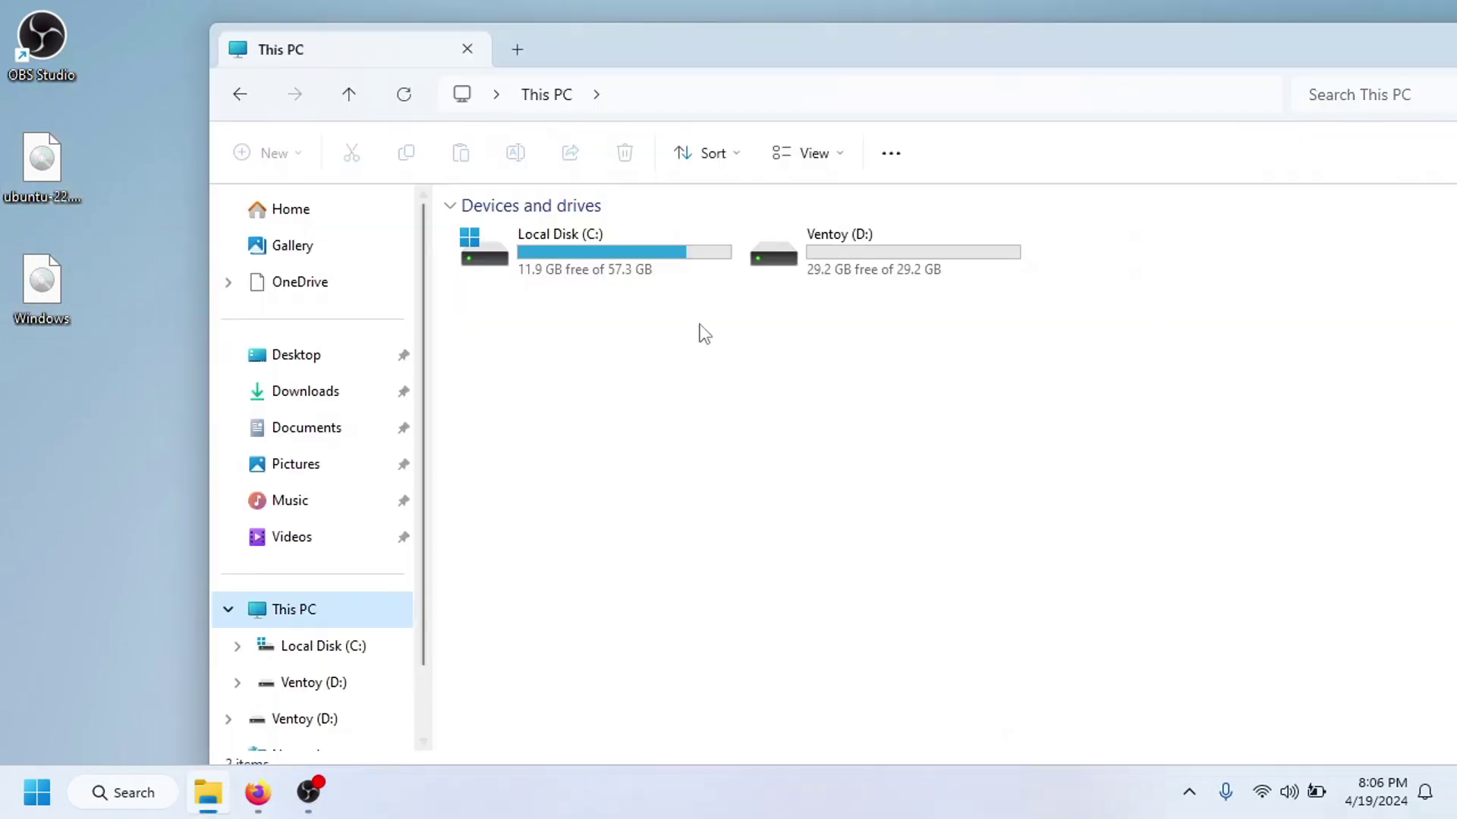
double_click(809, 260)
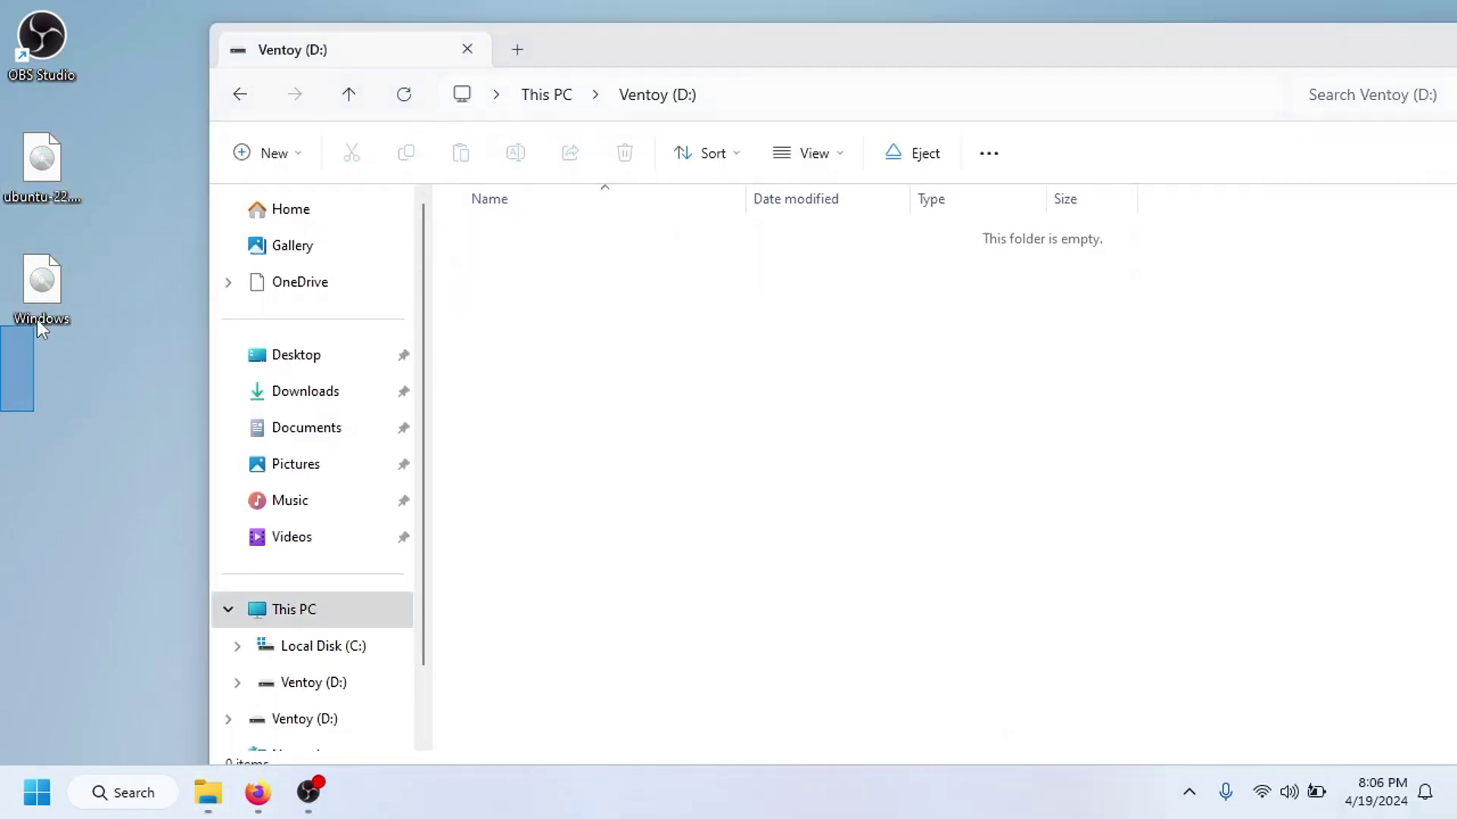
Copy the Ubuntu and Windows ISOs from the desktop onto Ventoy (D:)
left_click_drag(37, 320, 92, 176)
right_click(60, 177)
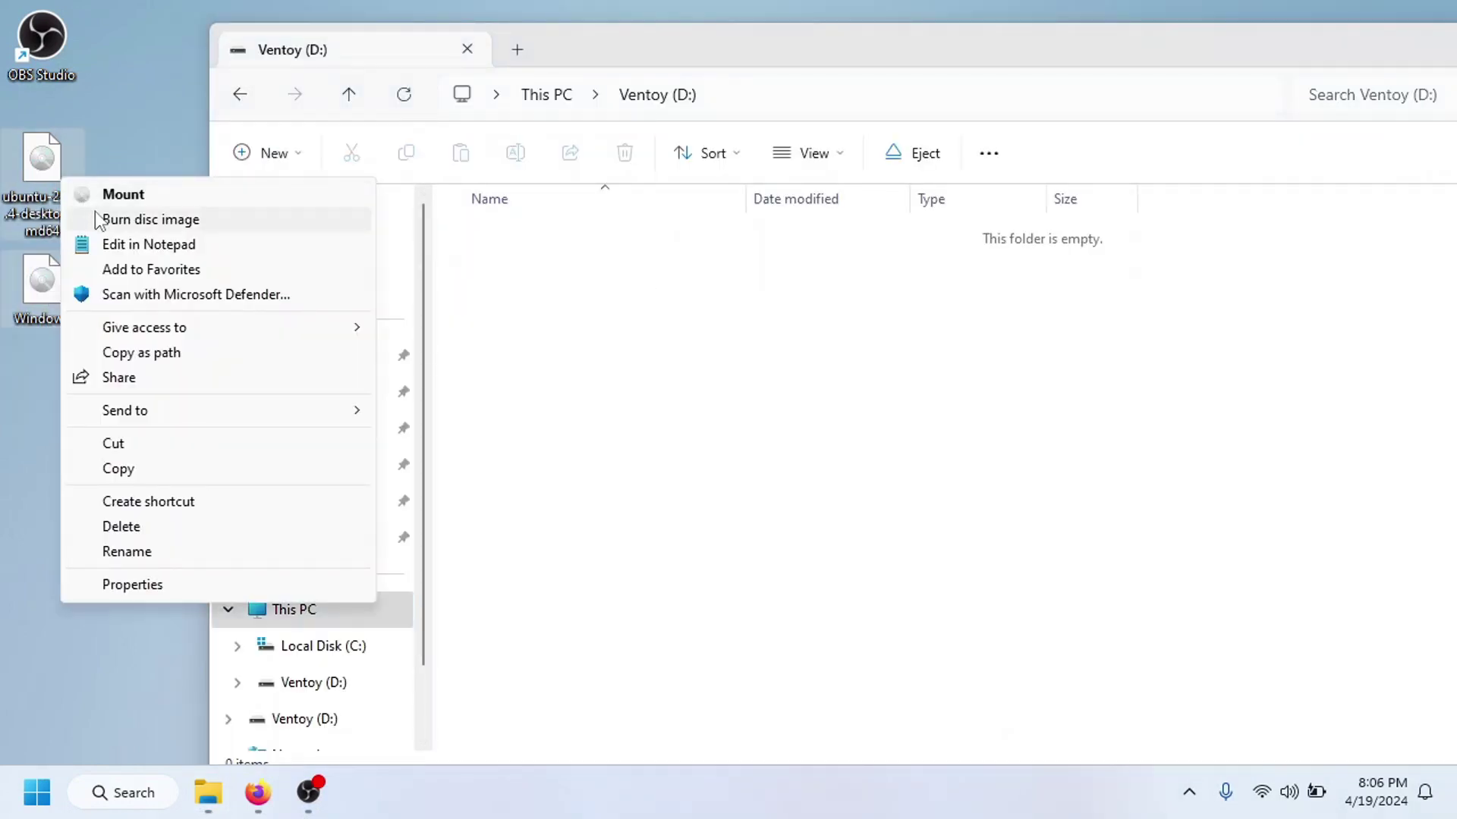
left_click(120, 470)
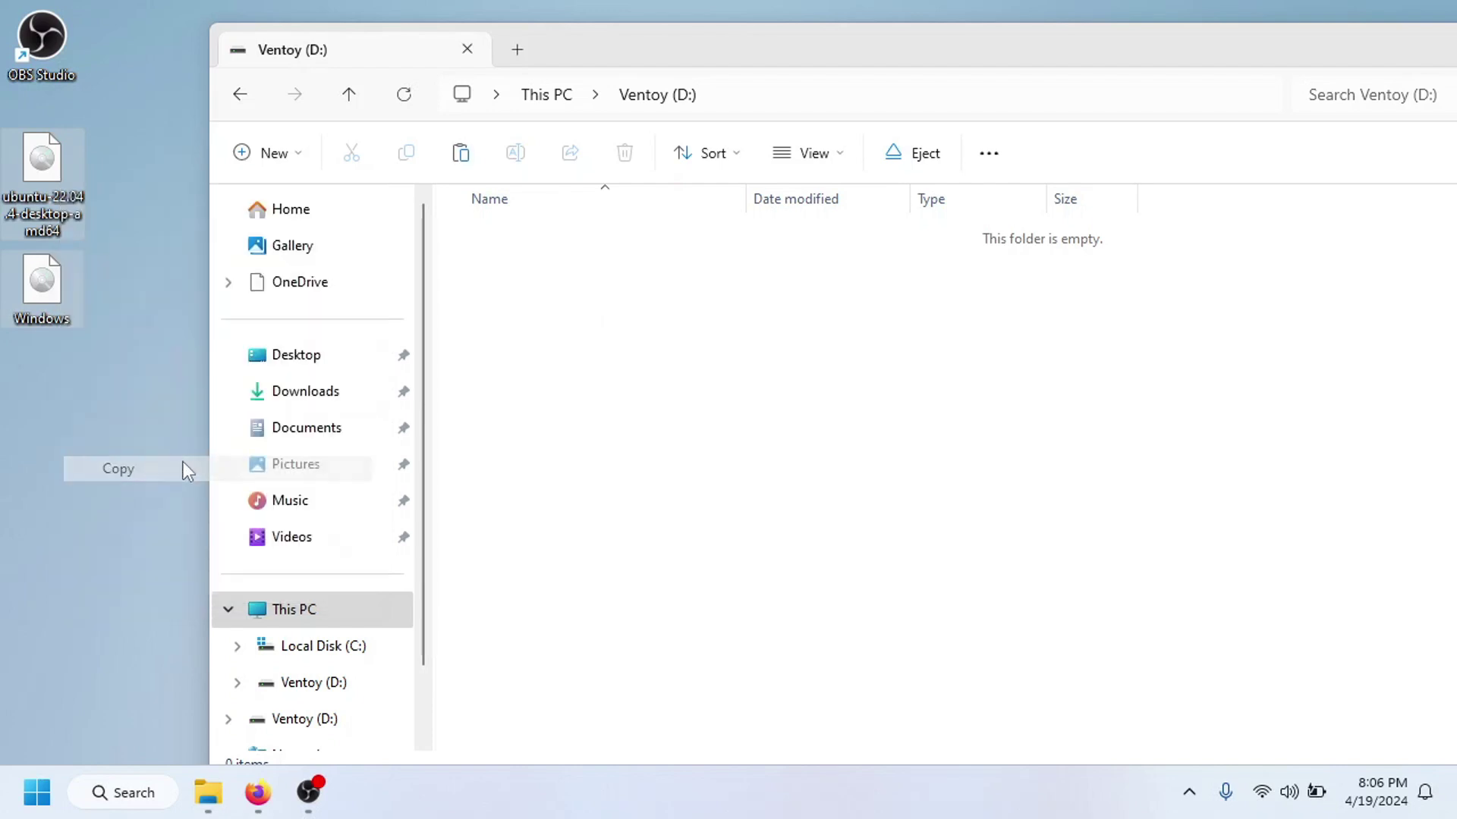
right_click(510, 302)
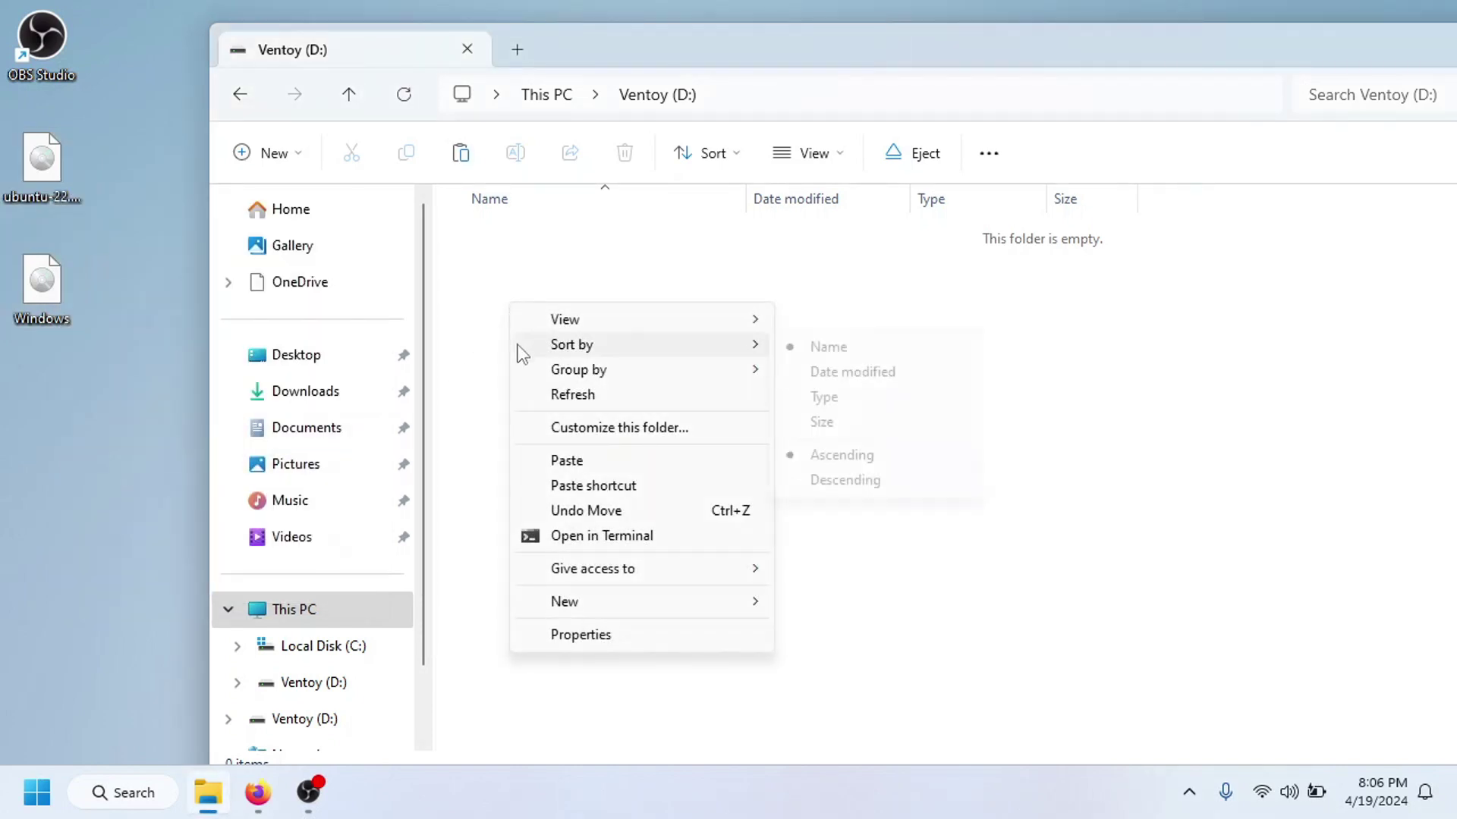
left_click(558, 463)
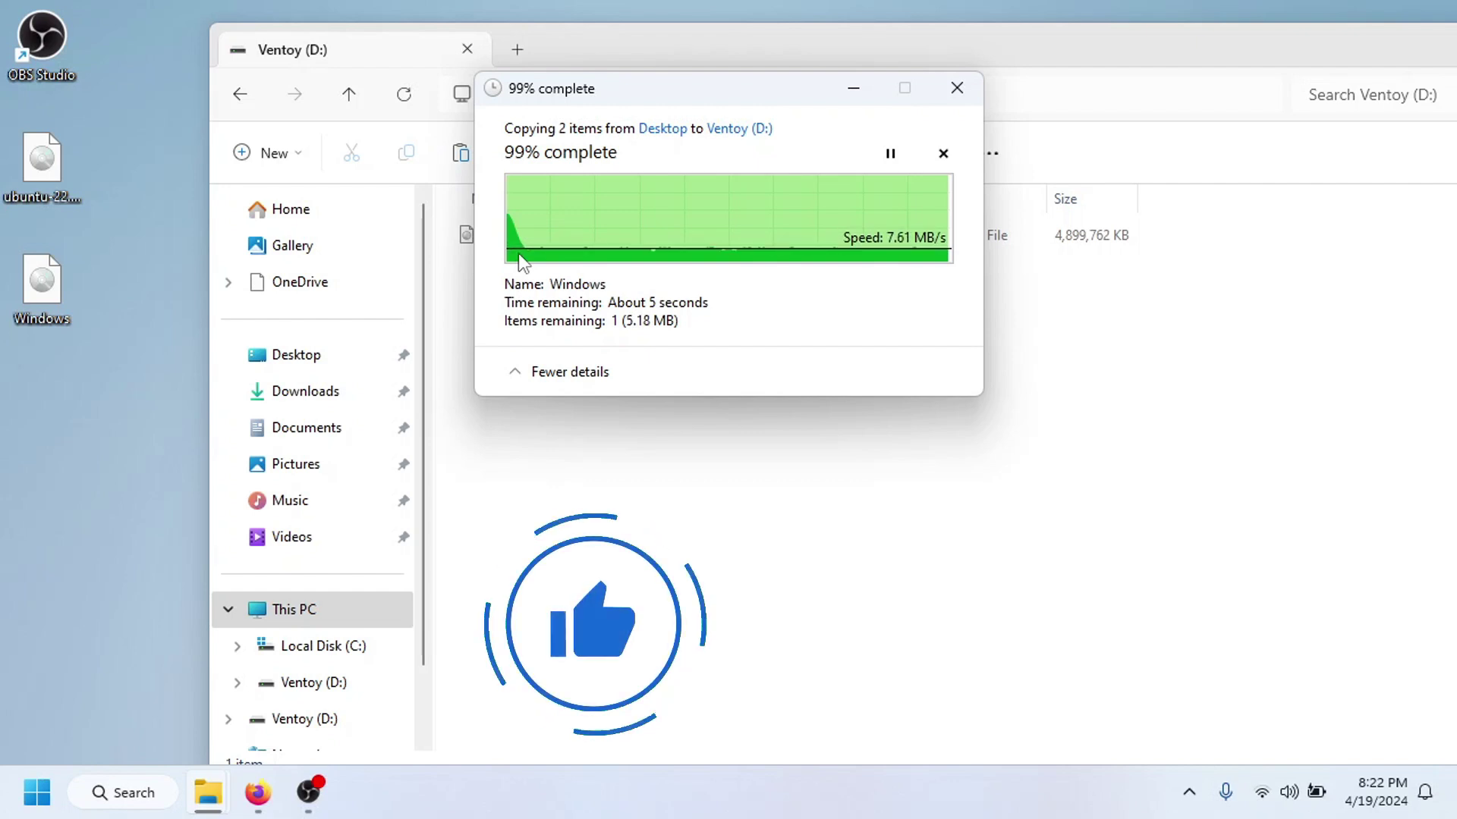
Safely eject the Ventoy drive from the list of drives
key("ctrl+a")
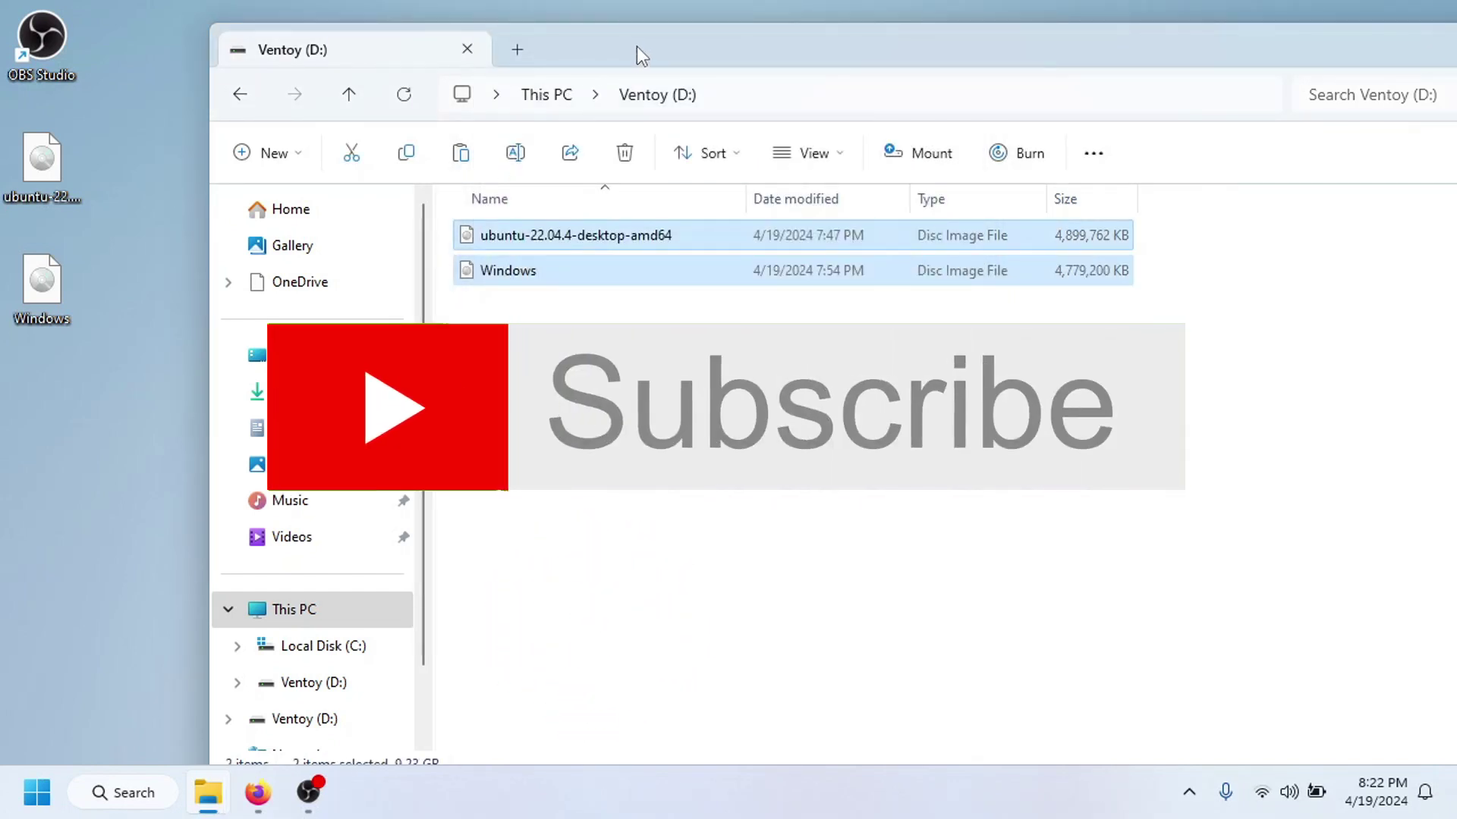
left_click_drag(637, 47, 513, 44)
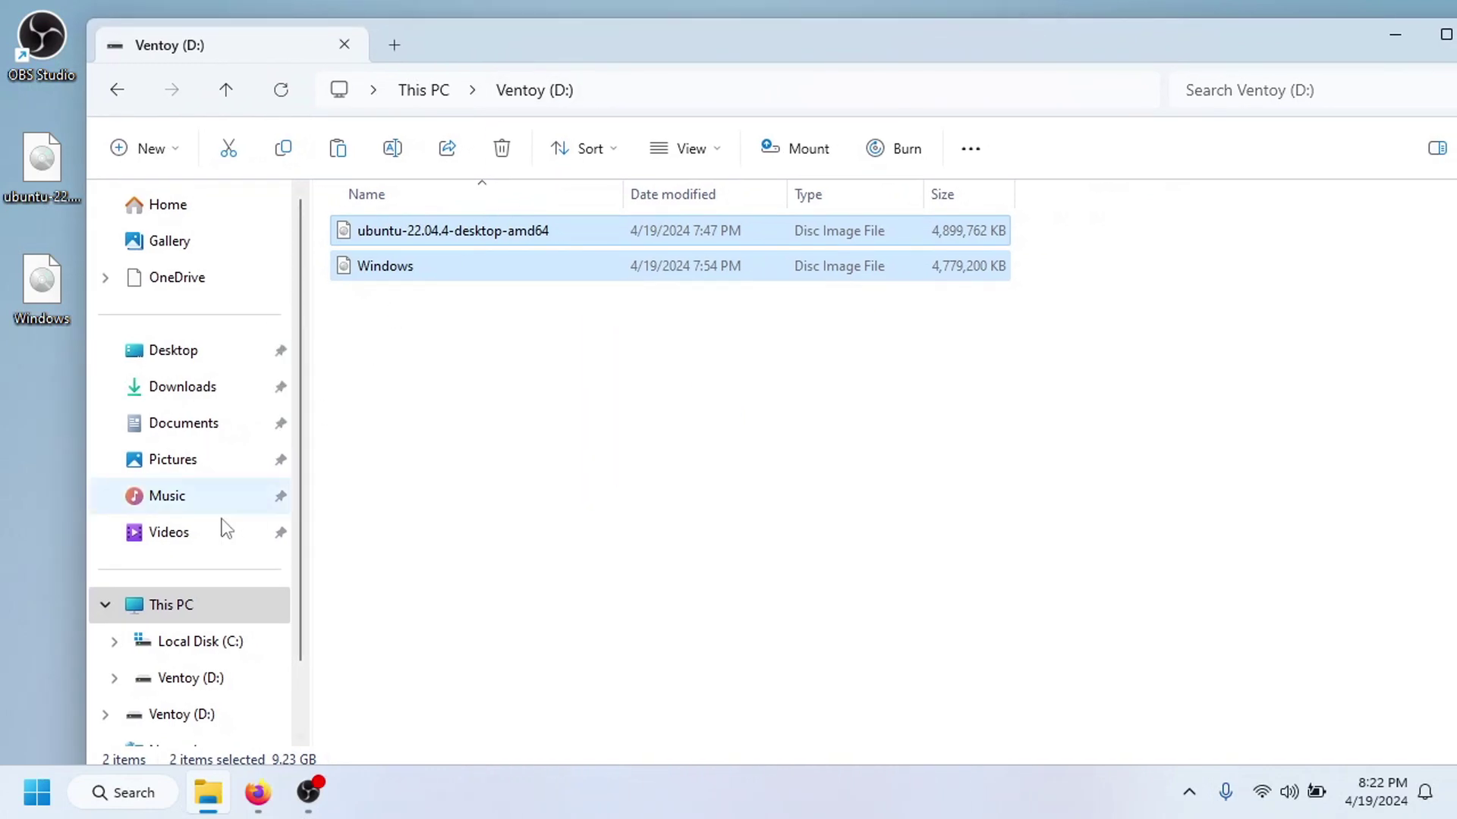
left_click(170, 606)
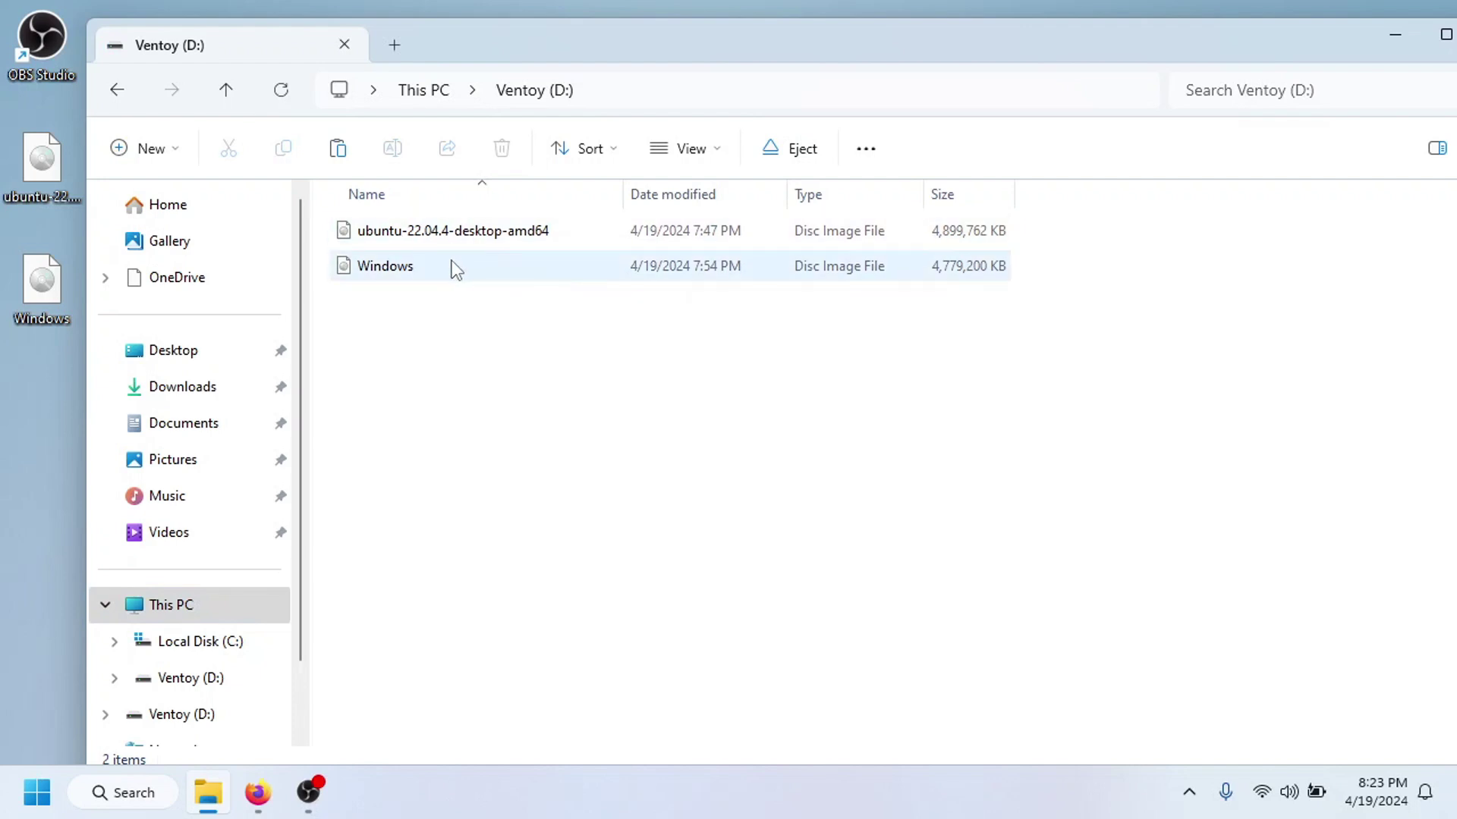
left_click(117, 90)
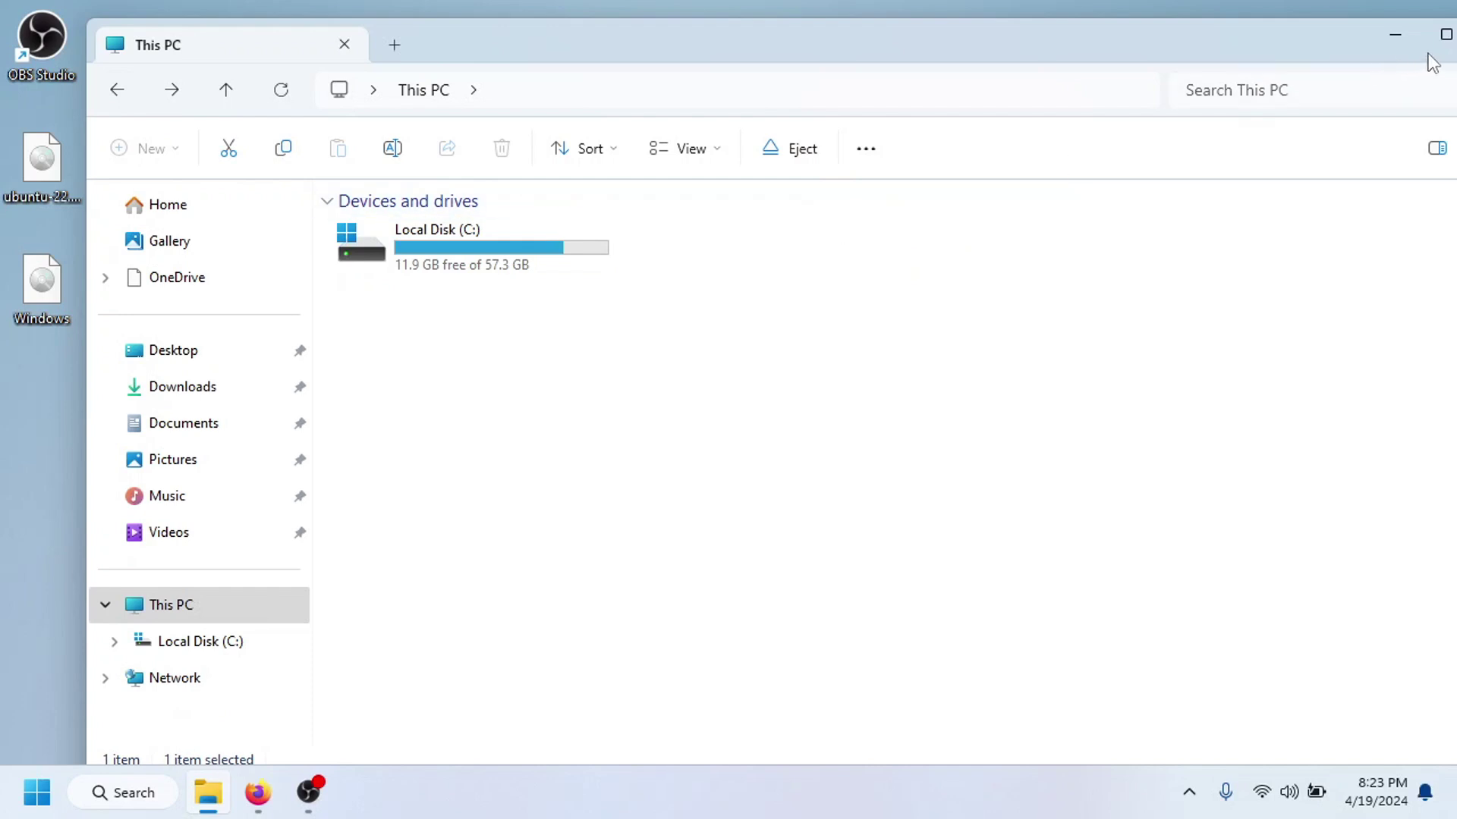
left_click_drag(1343, 46, 1199, 2)
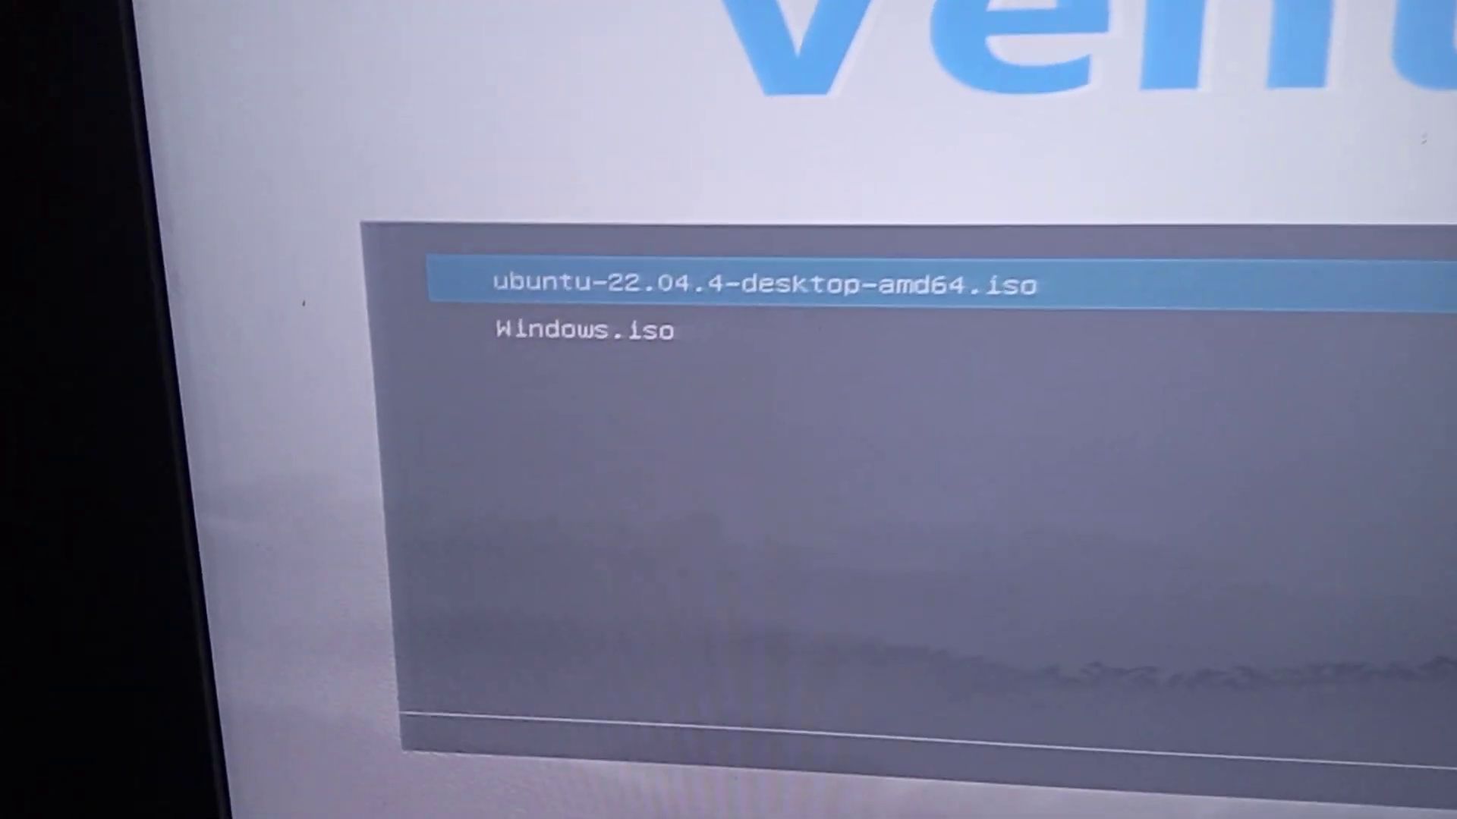
Select Windows.iso in the Ventoy menu and open its boot options
key("Down")
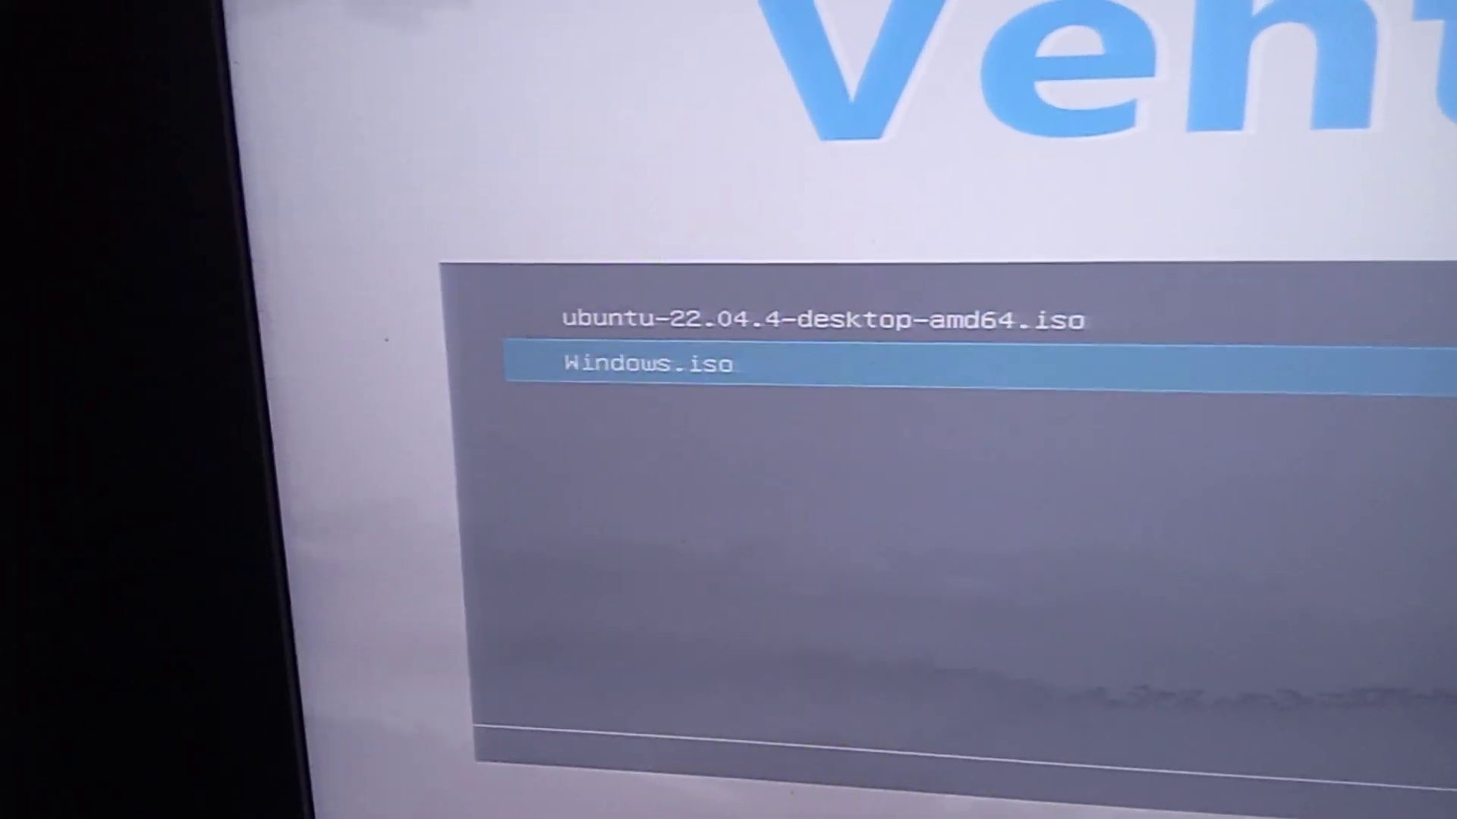
key("Up")
key("Down")
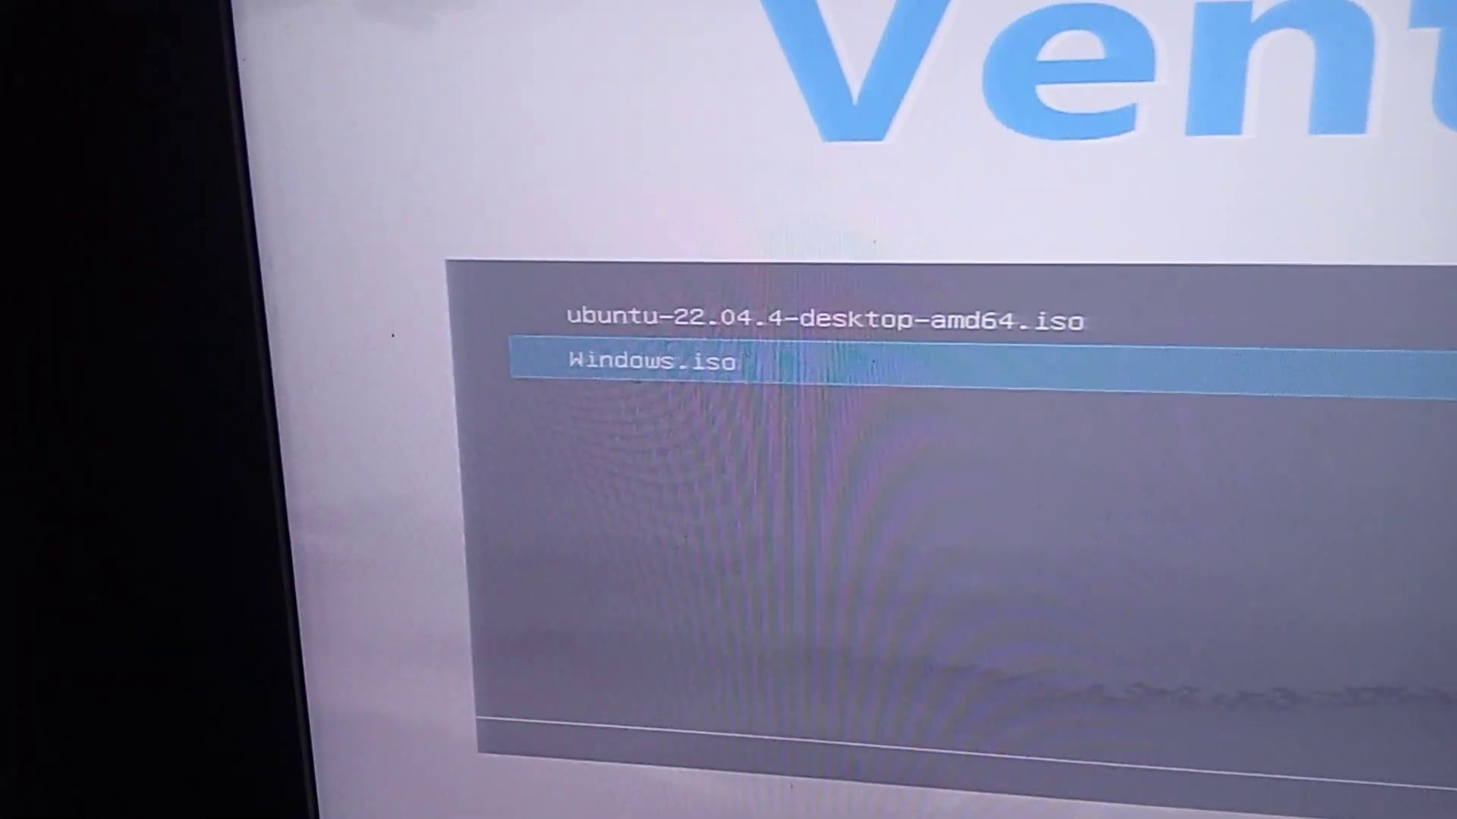
key("Return")
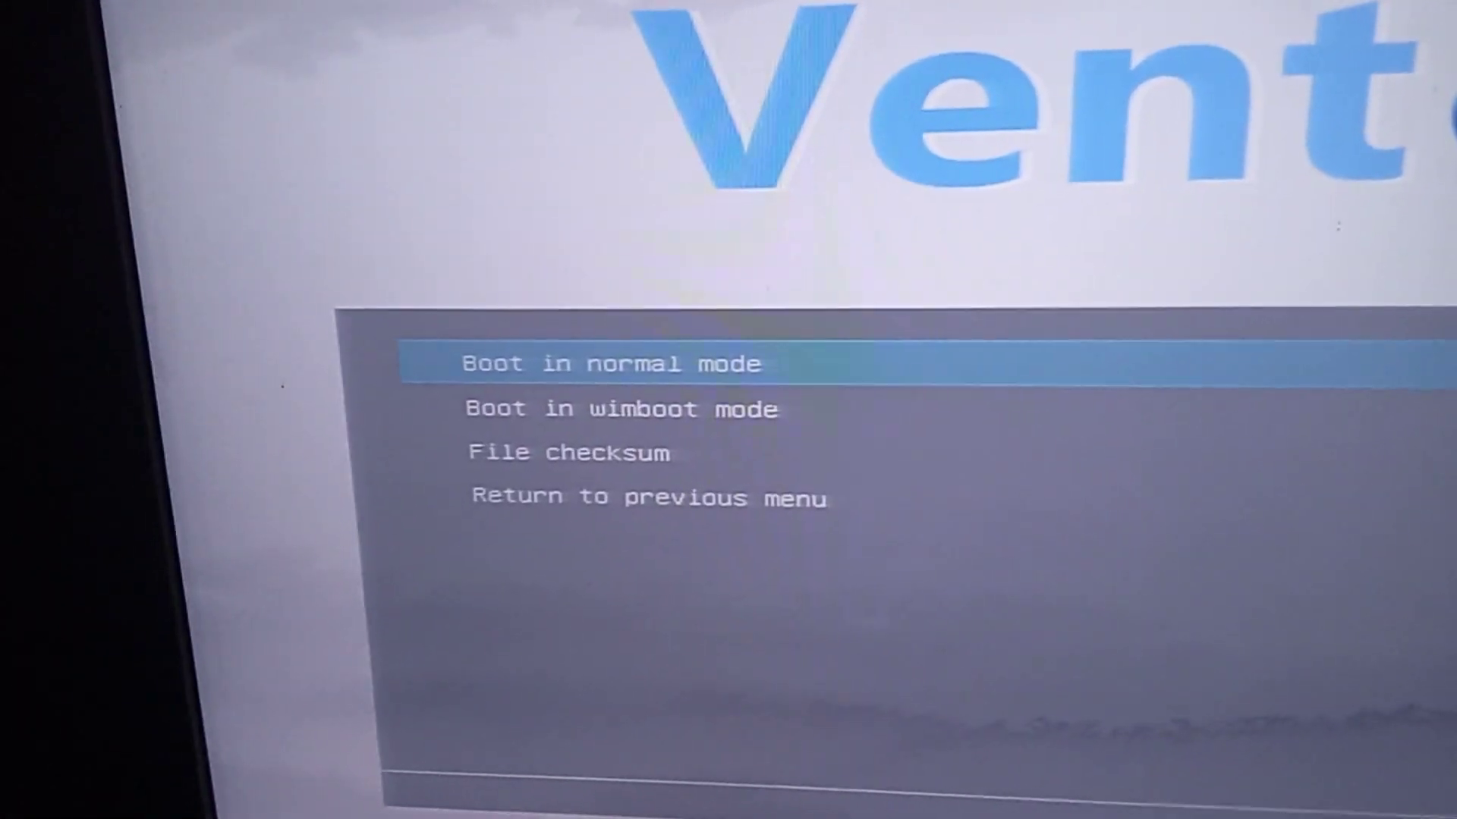
Boot Windows.iso in normal mode and start installing, accepting the default language settings
key("Down")
key("Down")
key("Down")
key("Up")
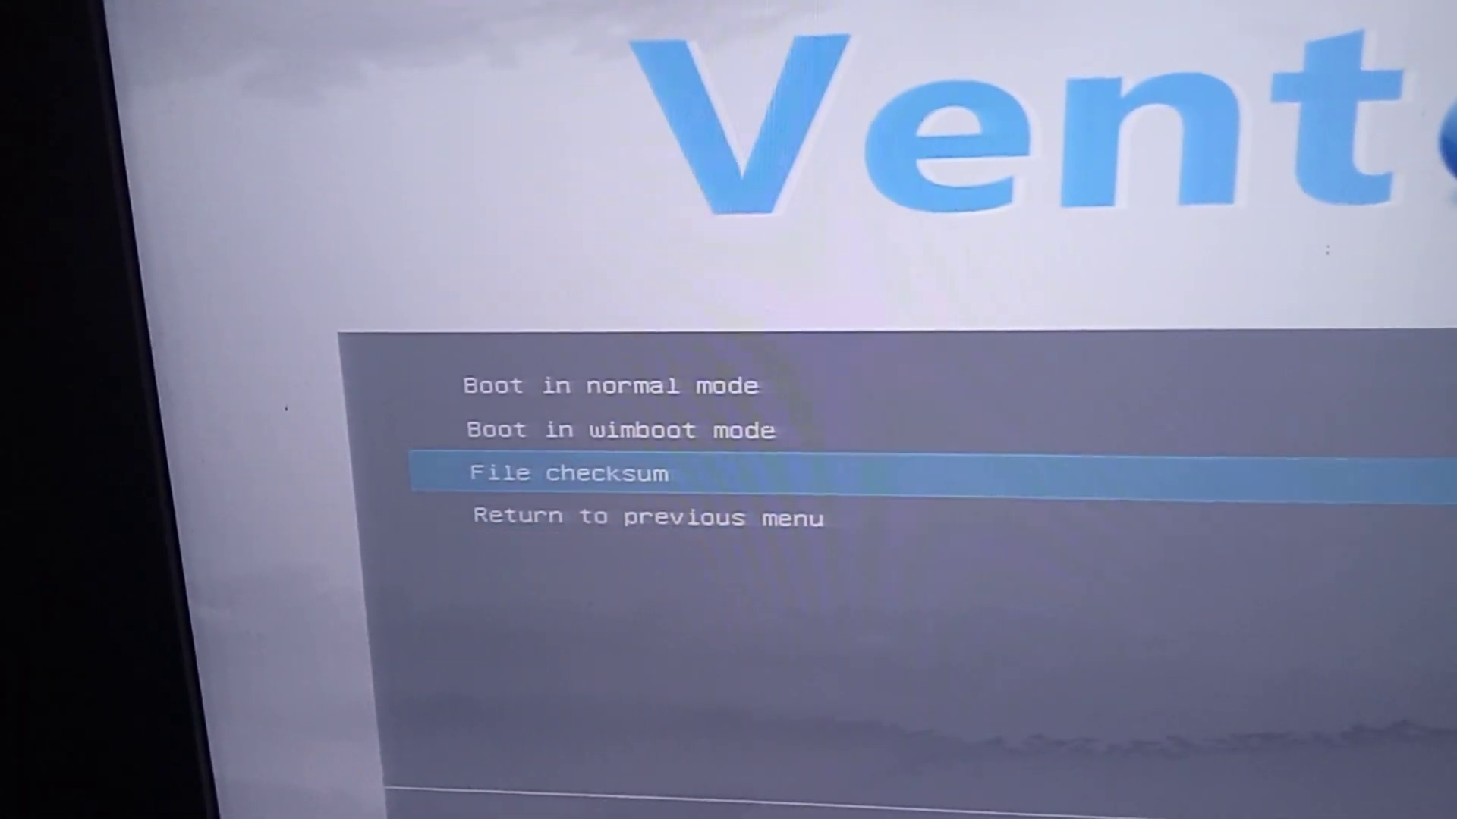
key("Up")
key("Up")
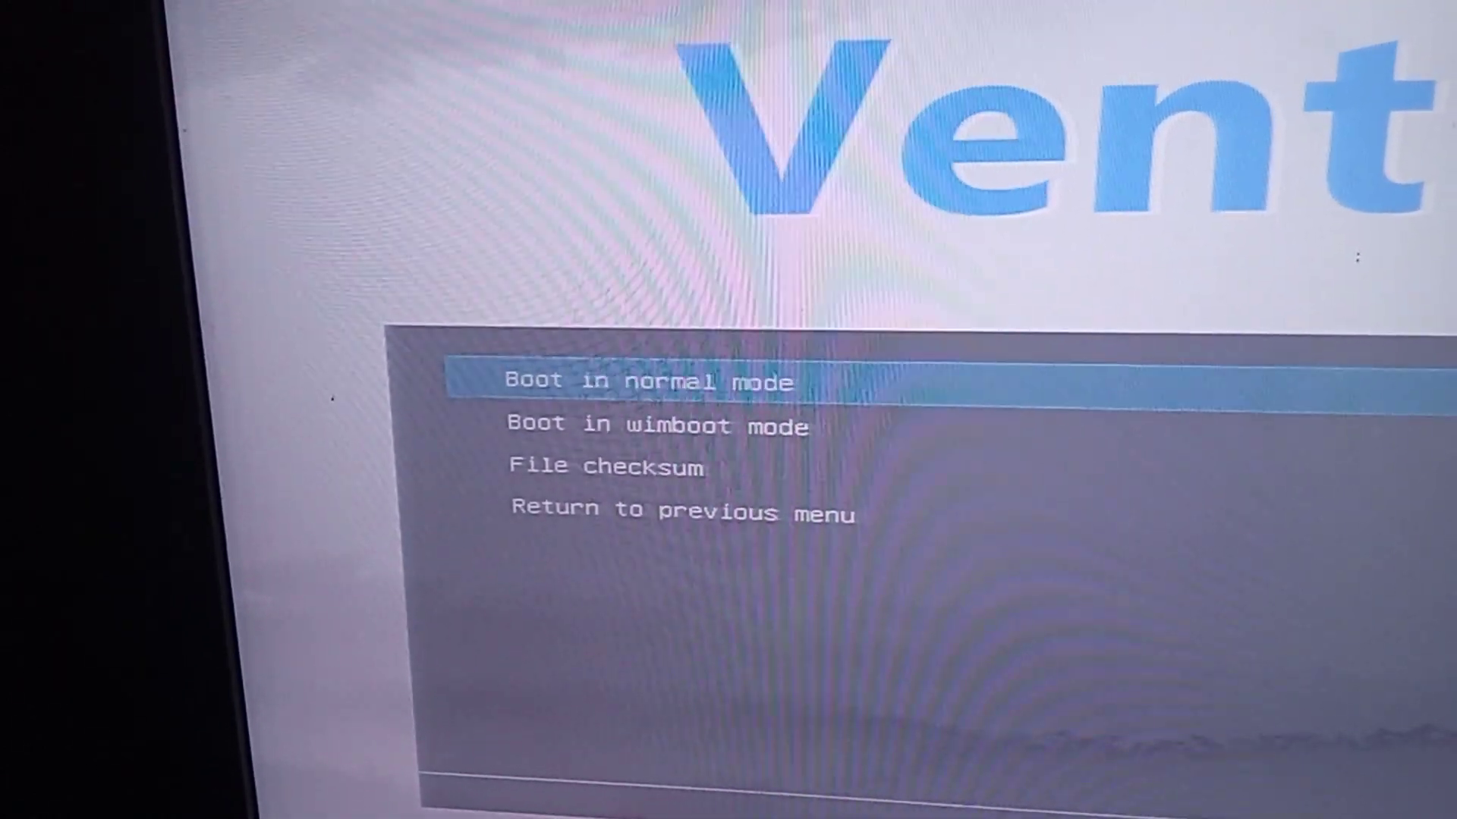
key("Return")
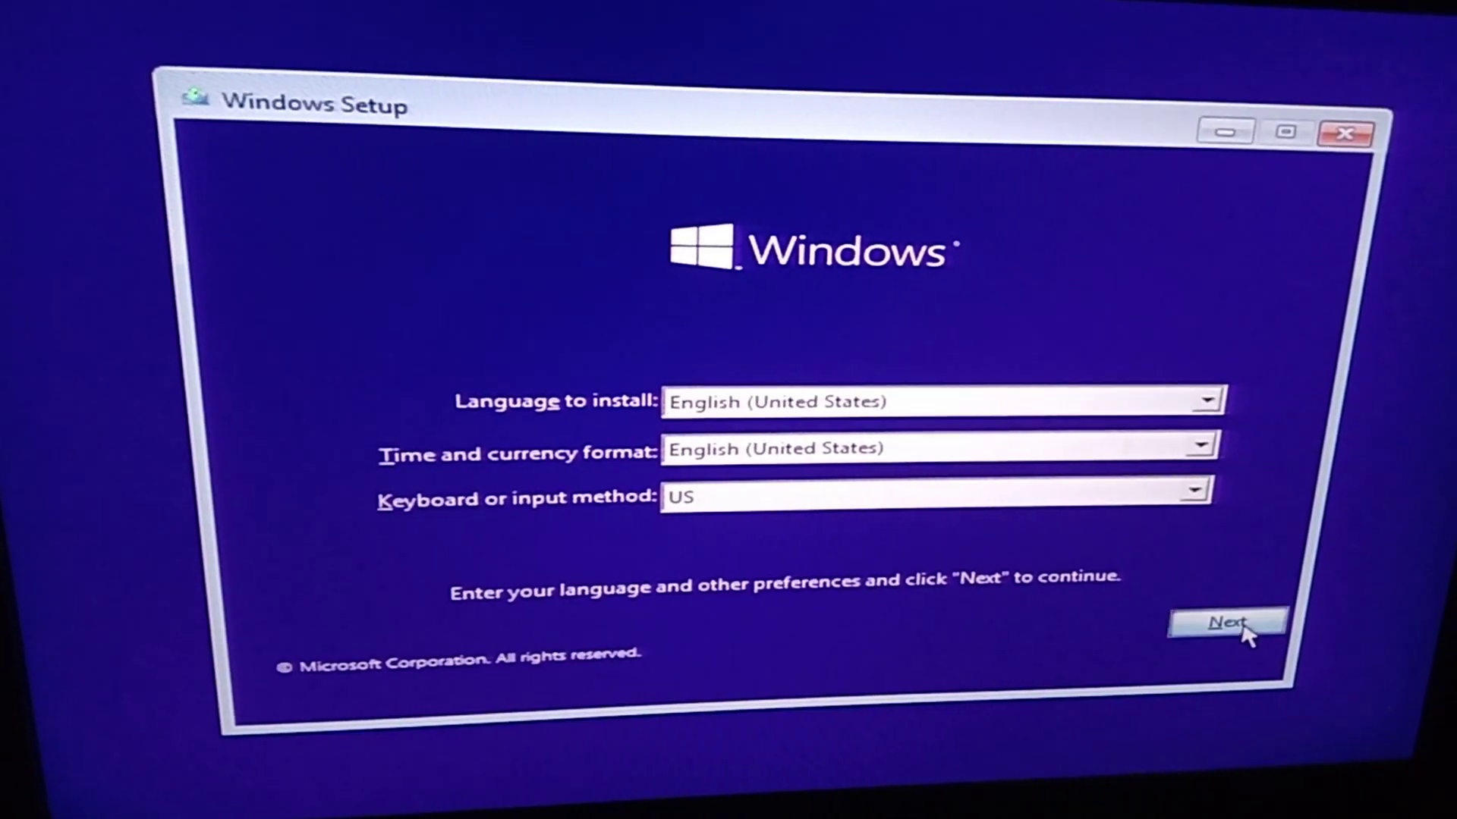
left_click(1229, 622)
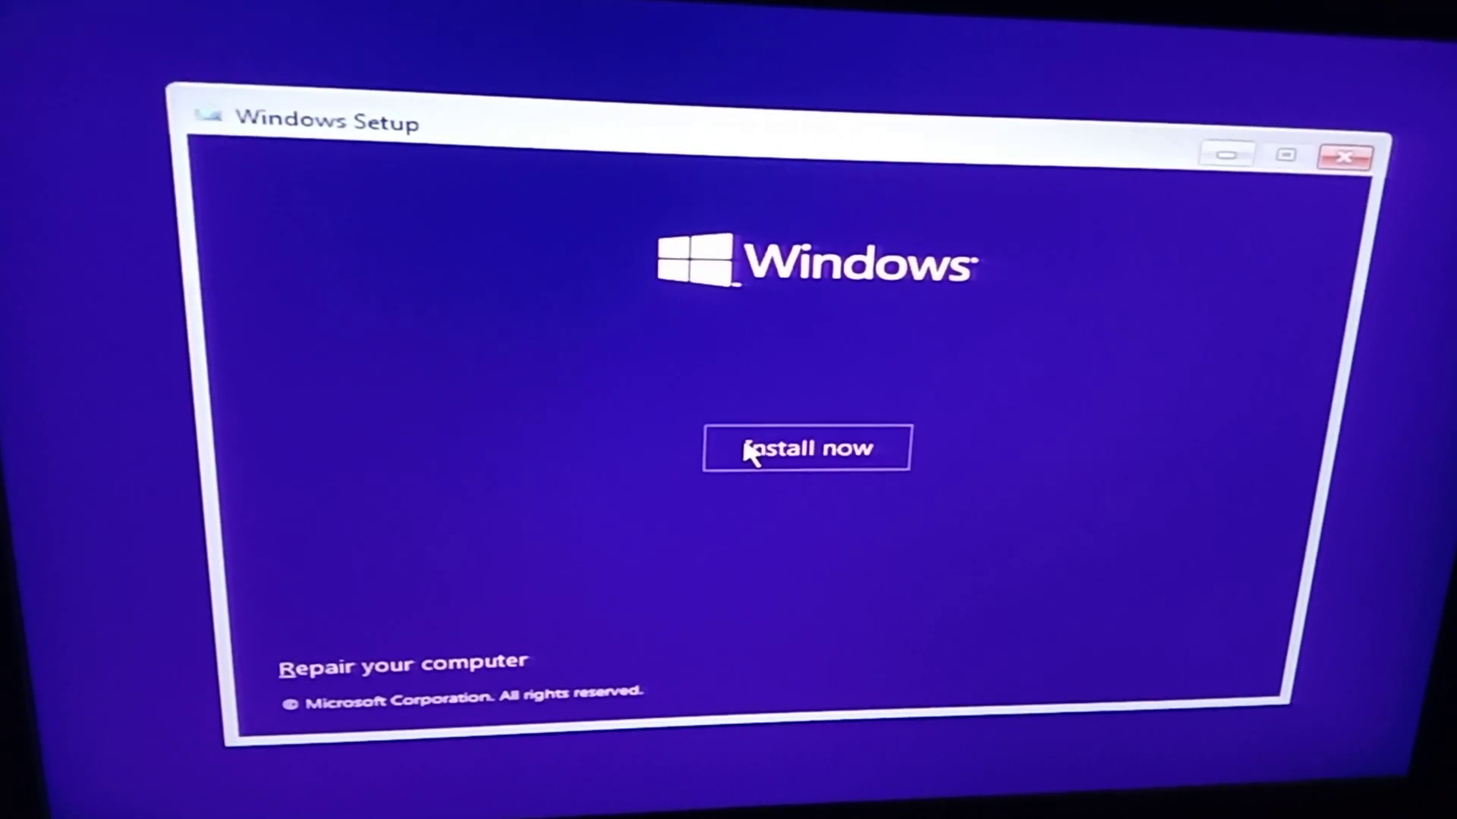
left_click(720, 450)
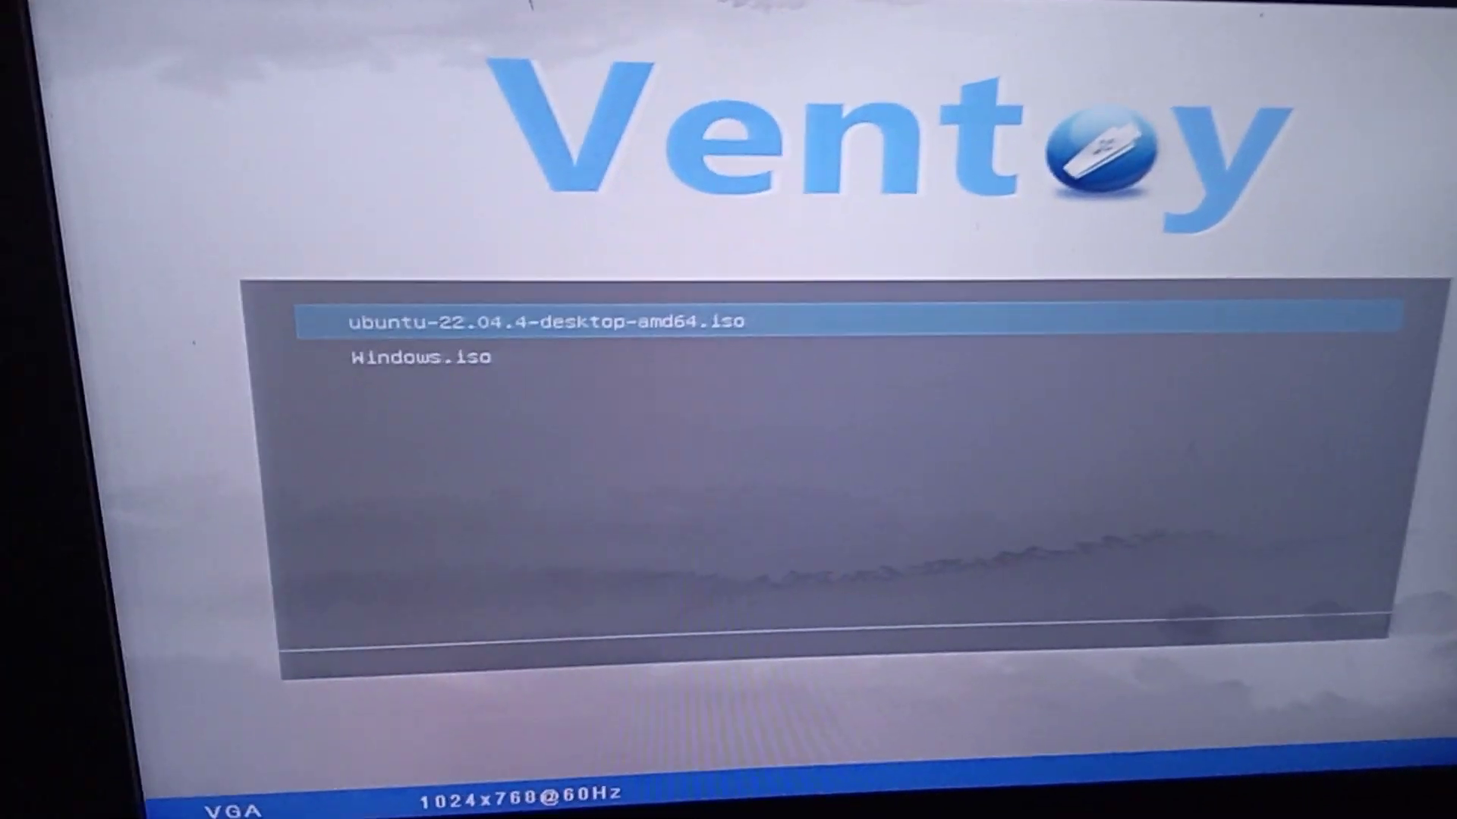
Open the boot options for ubuntu-22.04.4-desktop-amd64.iso
key("Return")
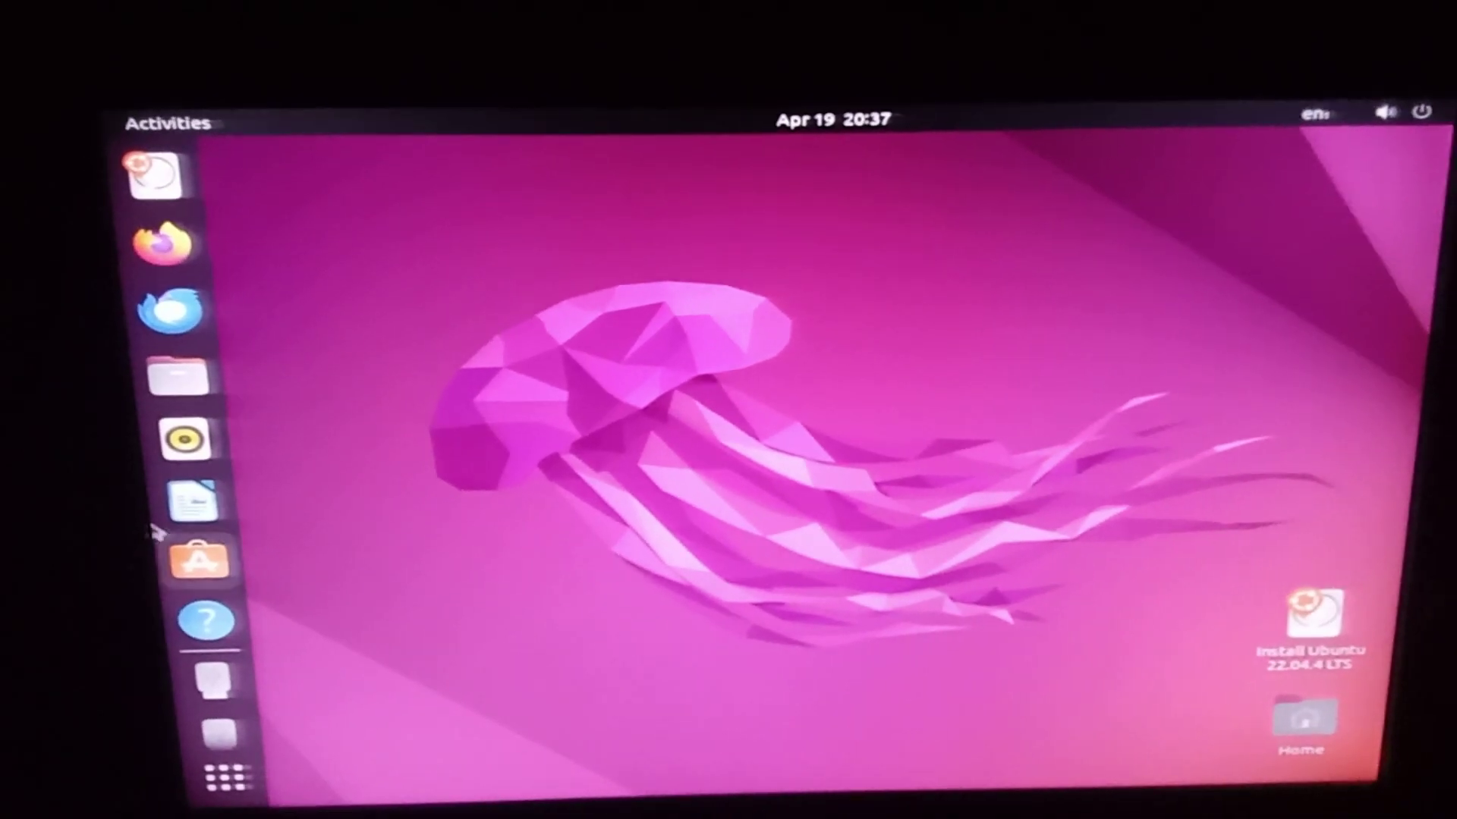
Show the Ubuntu application grid and launch Firefox
left_click(242, 775)
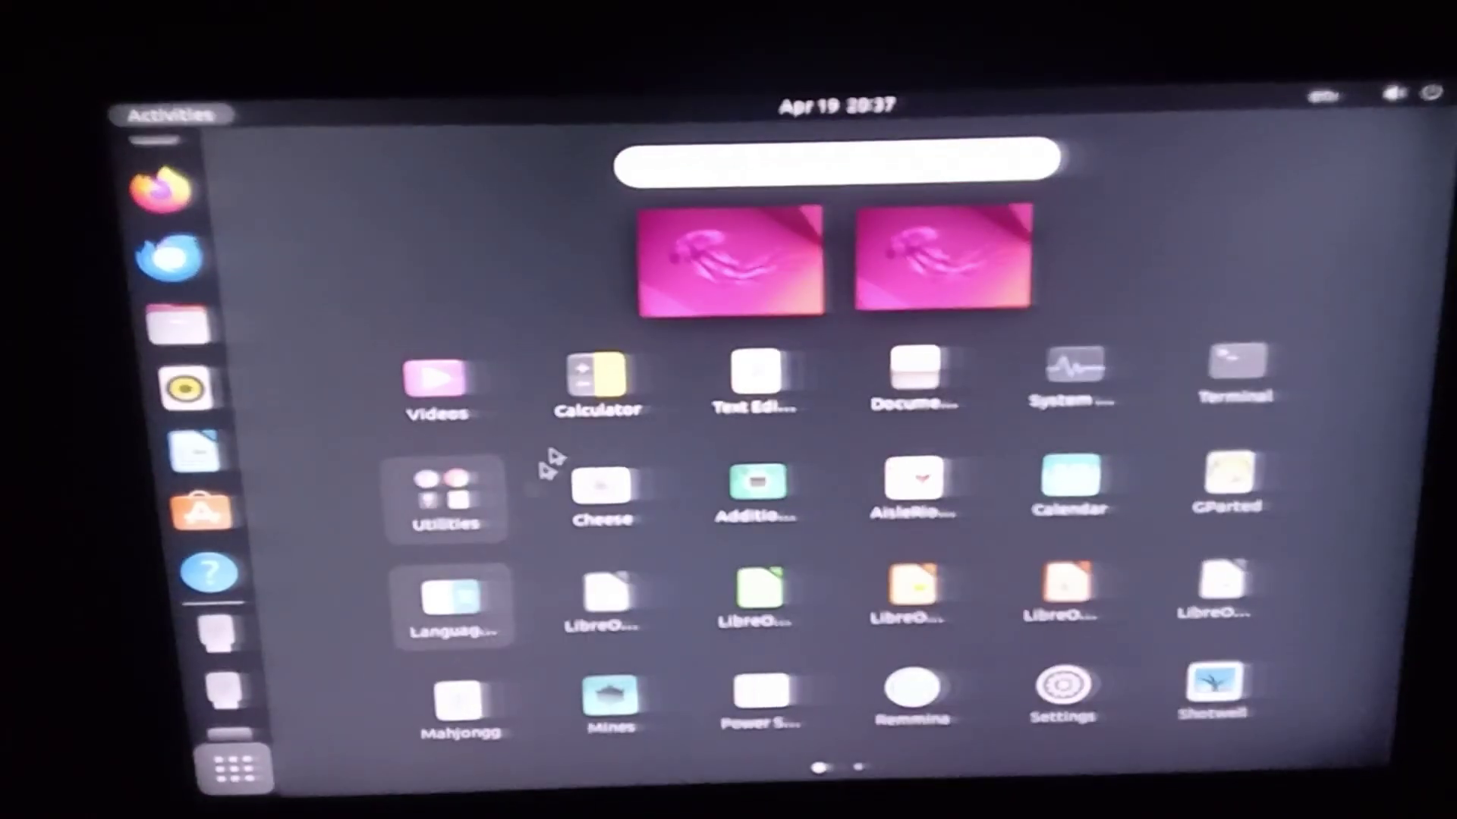
scroll(655, 447, "down", 1)
scroll(655, 447, "up", 1)
scroll(655, 448, "down", 1)
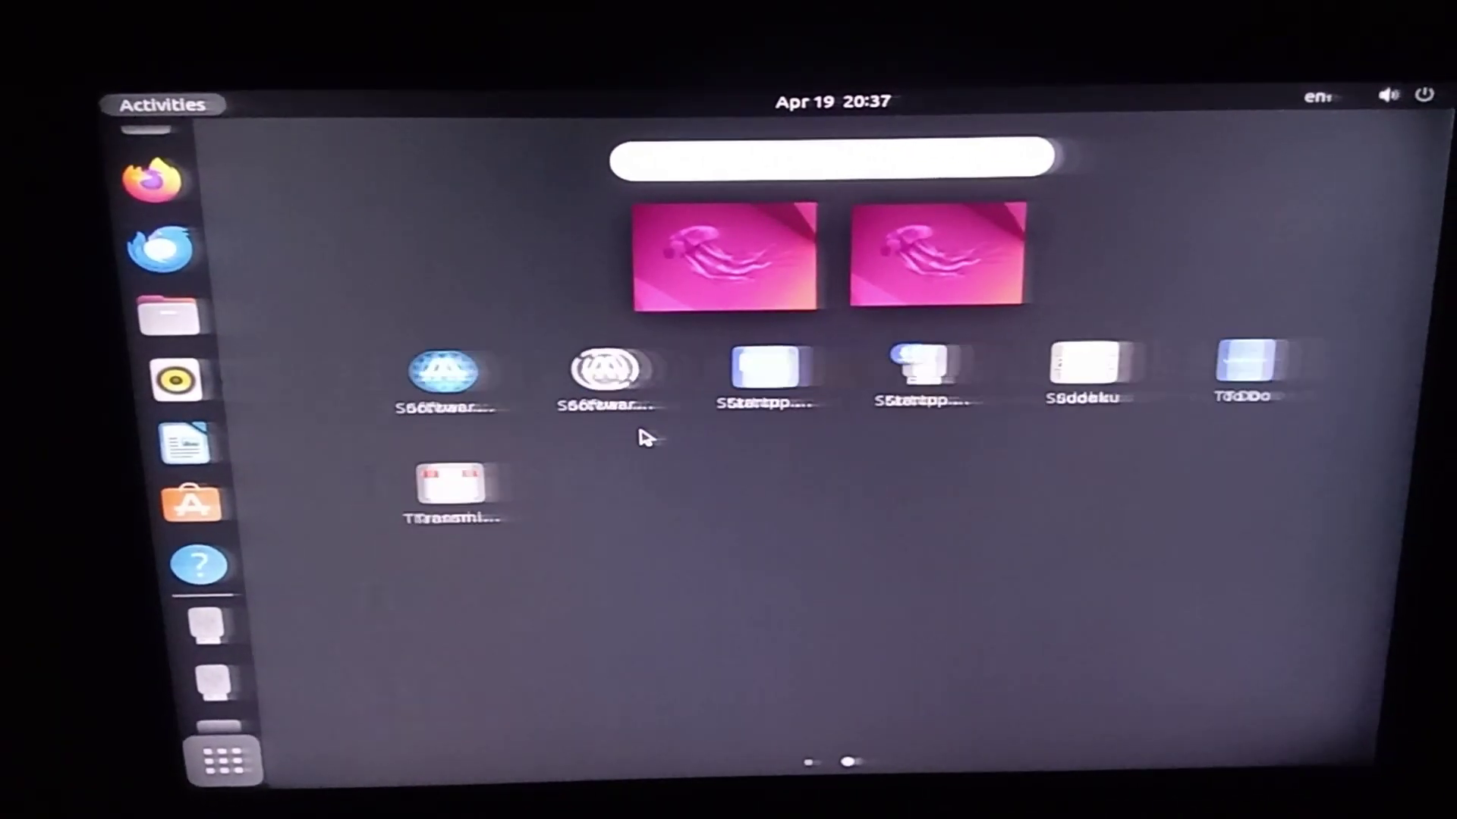
scroll(502, 430, "up", 1)
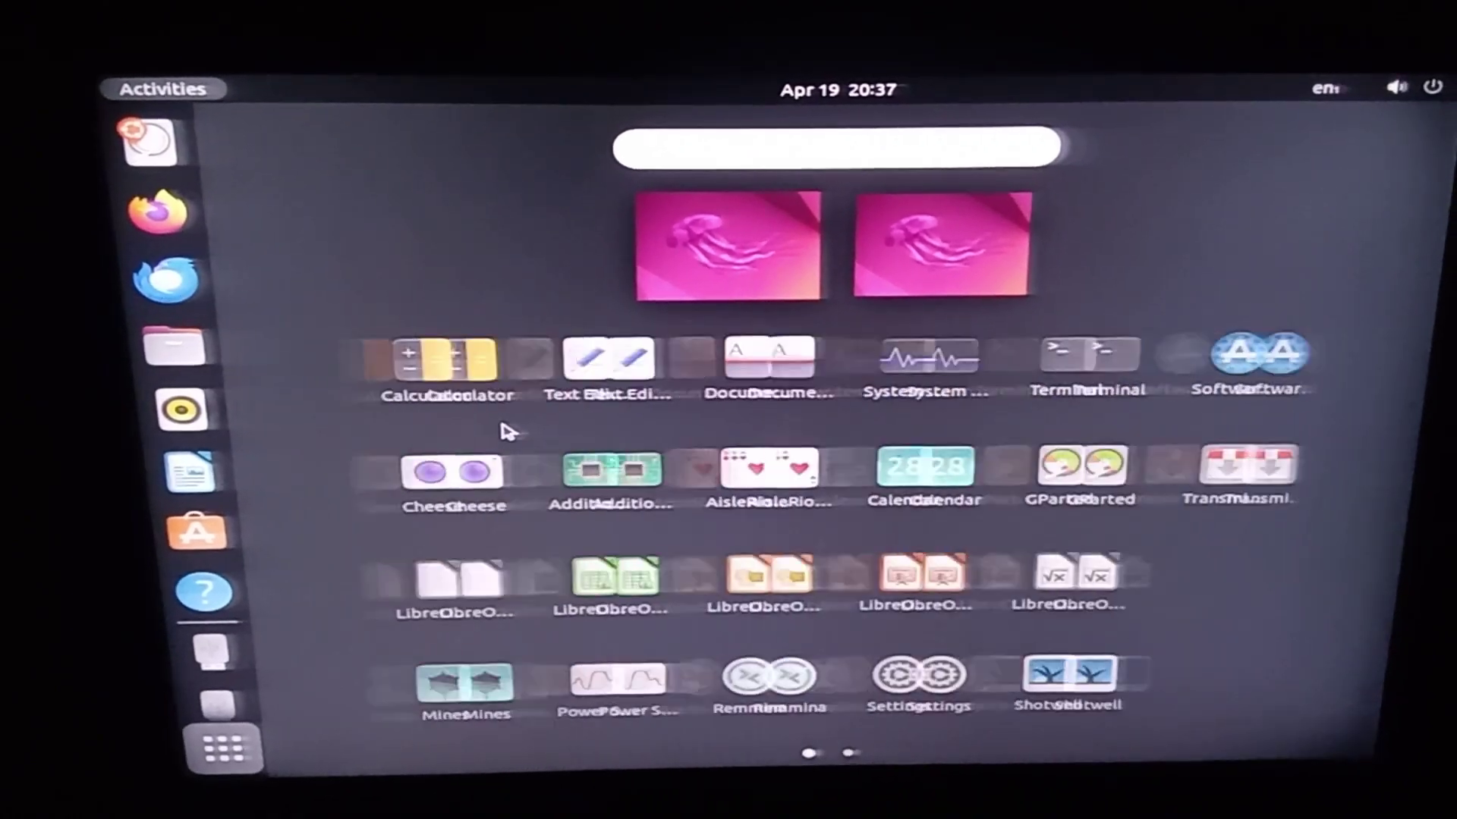
scroll(501, 430, "down", 1)
scroll(501, 430, "up", 1)
left_click(160, 217)
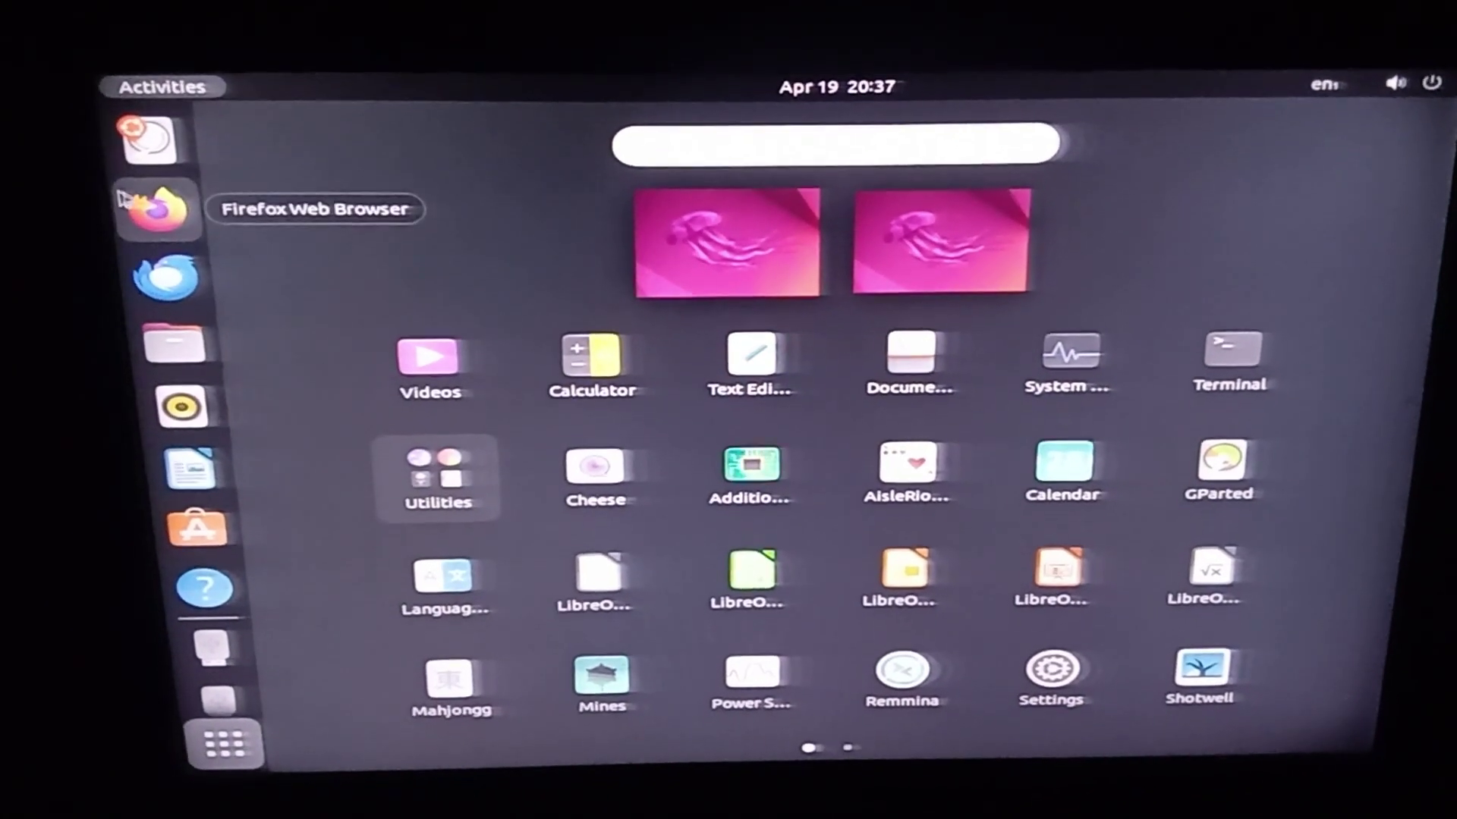